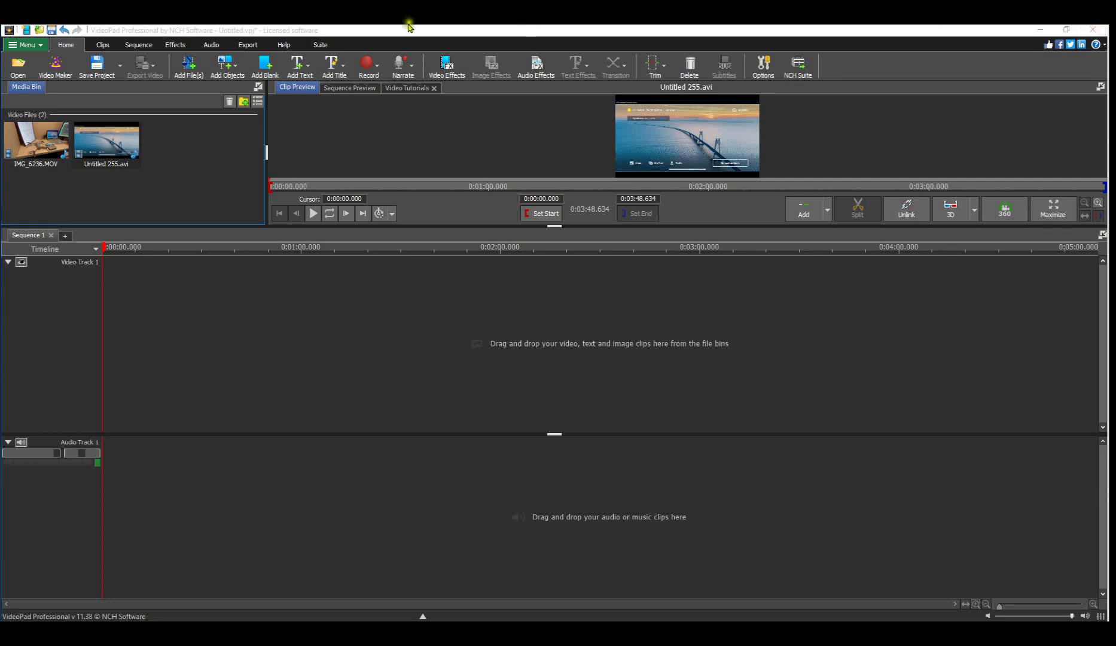
# - Place IMG_6236.MOV at the start of Video Track 1 and overlay Untitled 255.avi from the start of Video Track 2
pyautogui.click(24, 139)
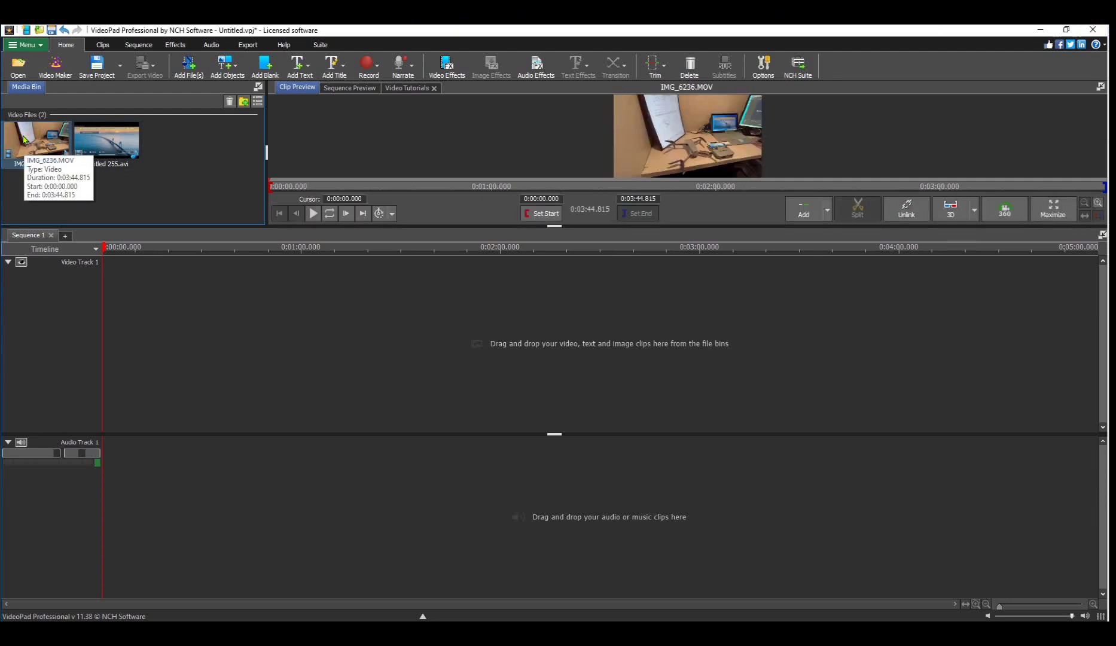
pyautogui.click(117, 151)
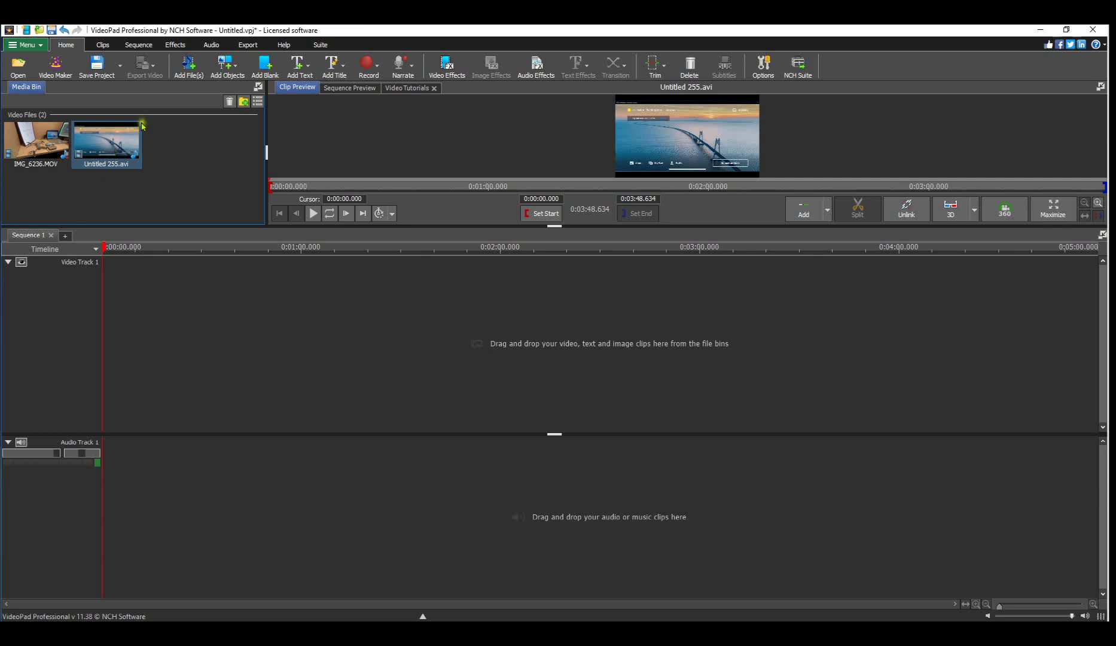
pyautogui.click(31, 136)
pyautogui.moveTo(31, 137); pyautogui.dragTo(169, 387)
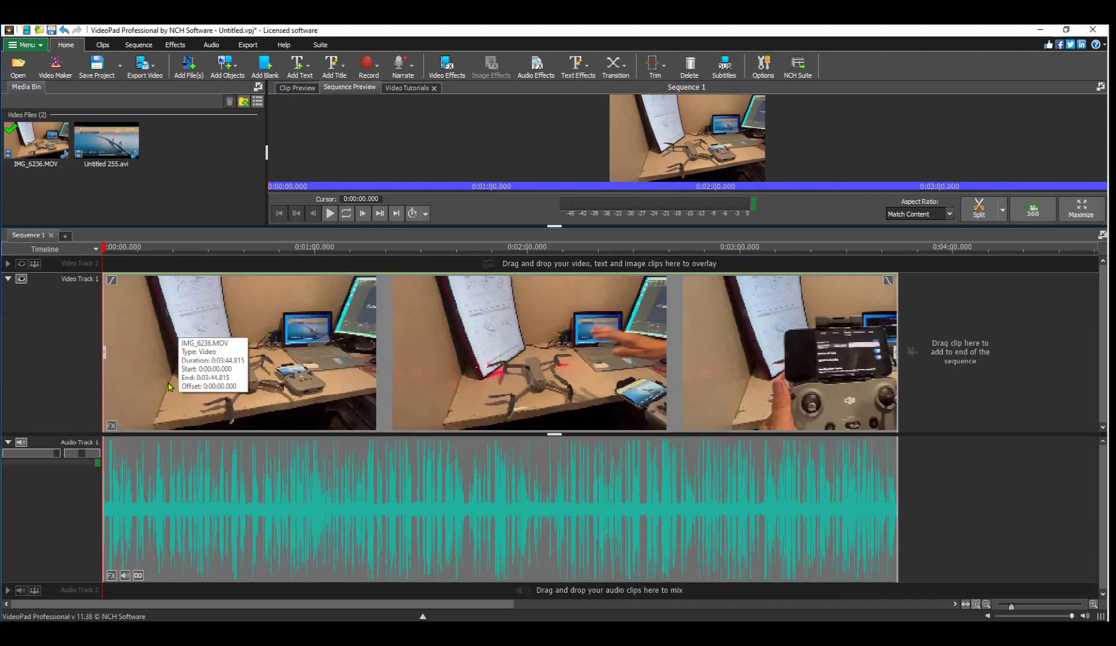
pyautogui.click(111, 137)
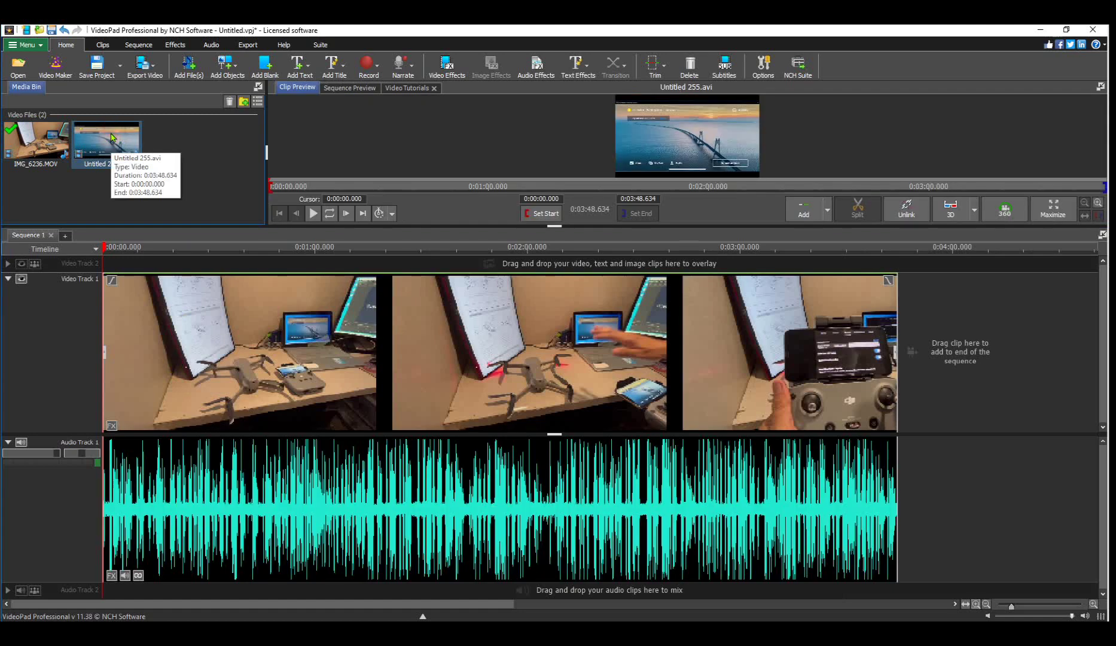
pyautogui.moveTo(111, 137); pyautogui.dragTo(105, 262)
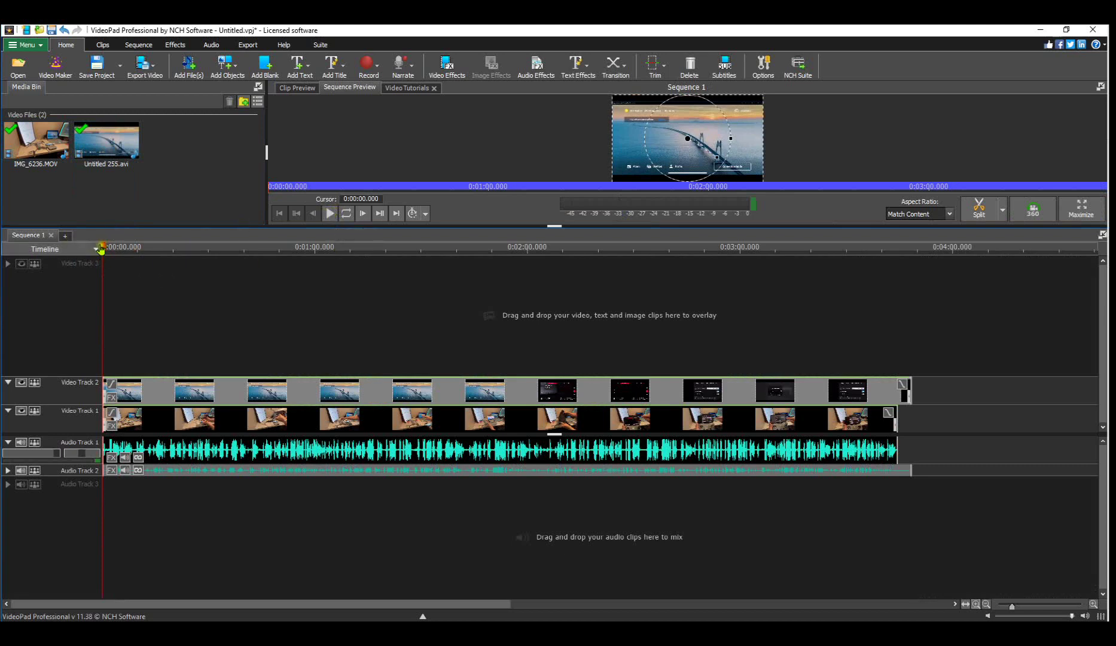
# - Unlink Untitled 255.avi on Video Track 2 from its audio and delete that audio clip, playing the sequence to check the sound
pyautogui.click(332, 213)
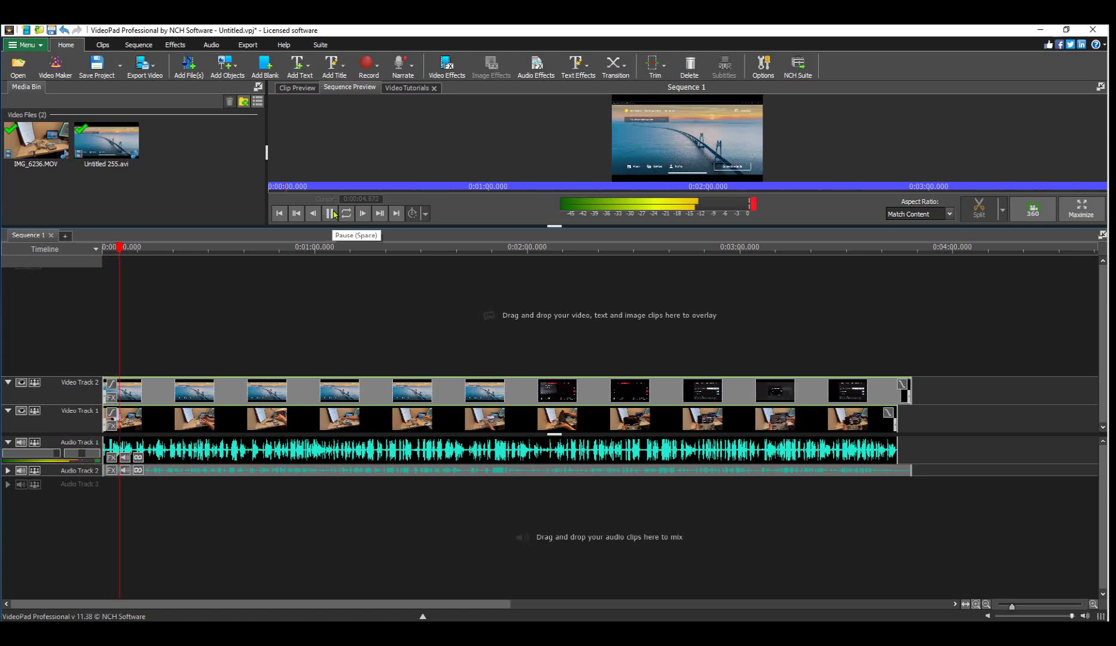
pyautogui.click(332, 214)
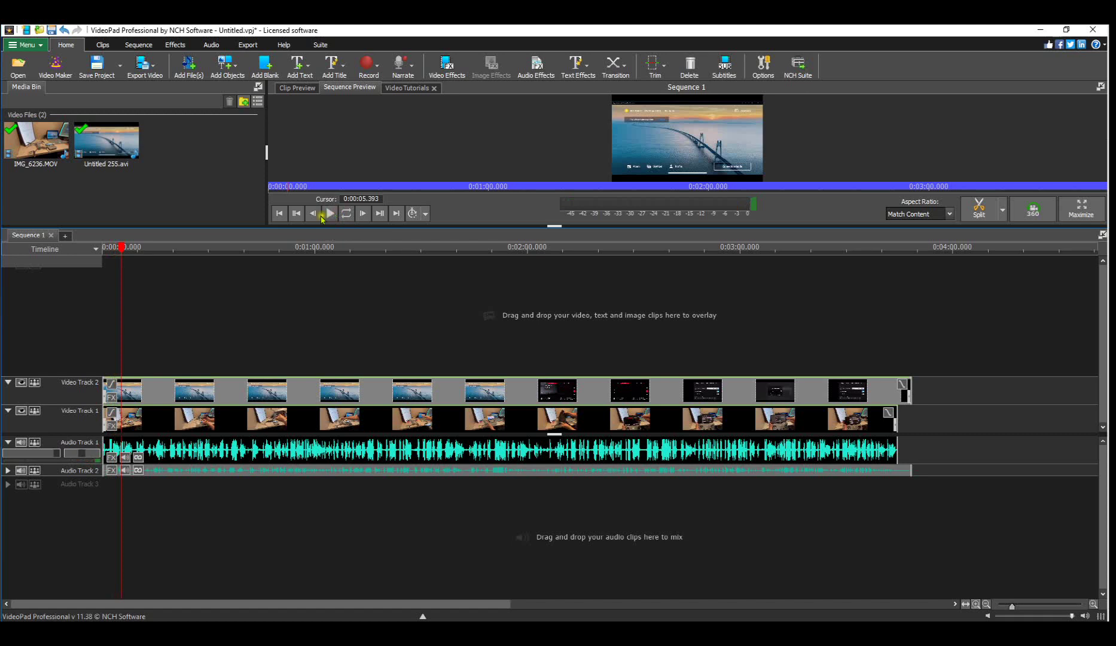
pyautogui.moveTo(157, 389)
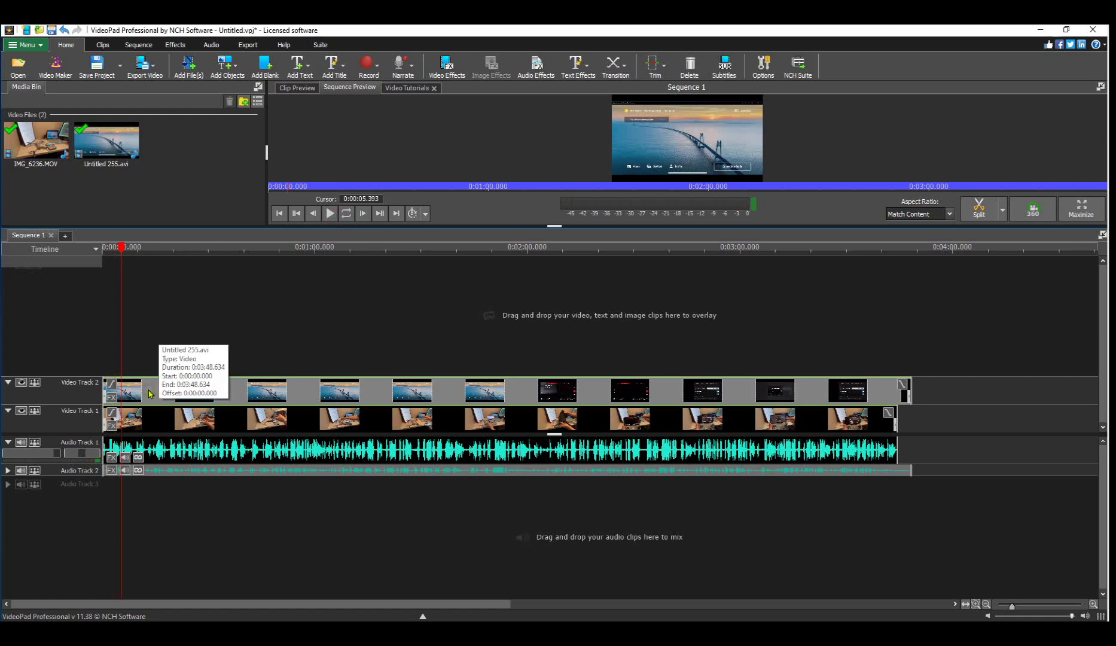
pyautogui.click(150, 393)
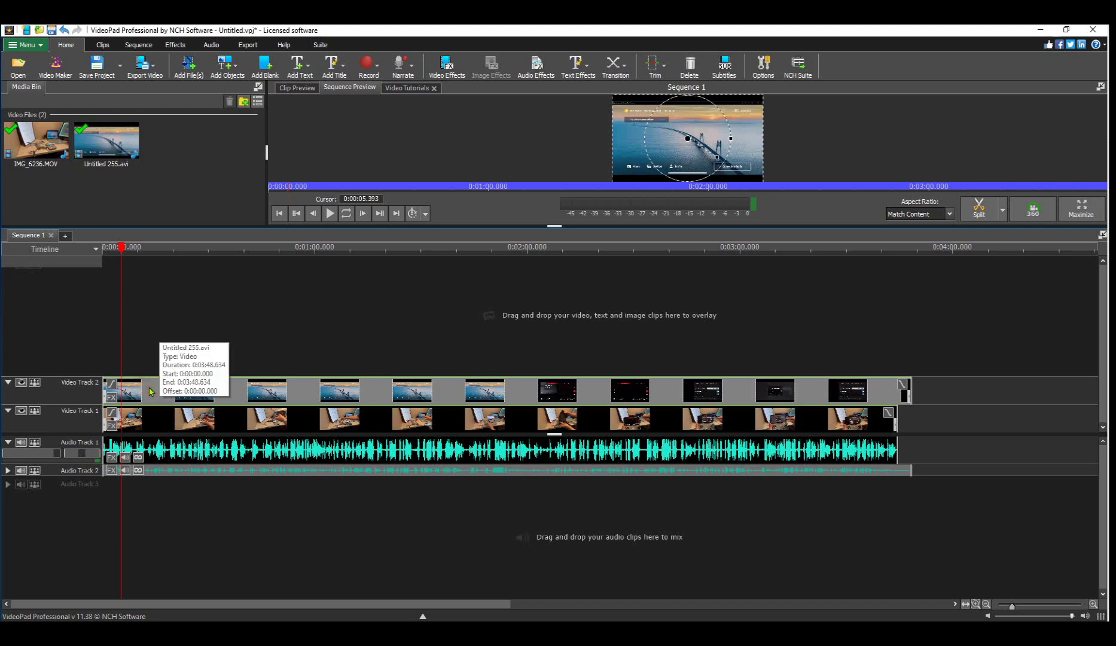
pyautogui.rightClick(150, 392)
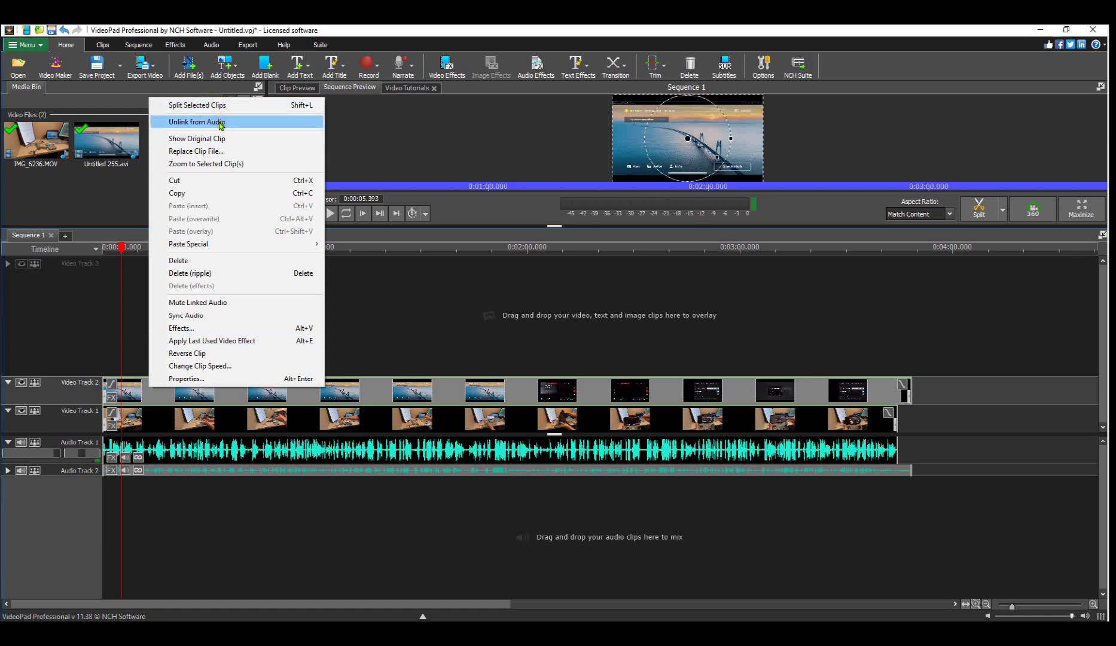
pyautogui.click(221, 123)
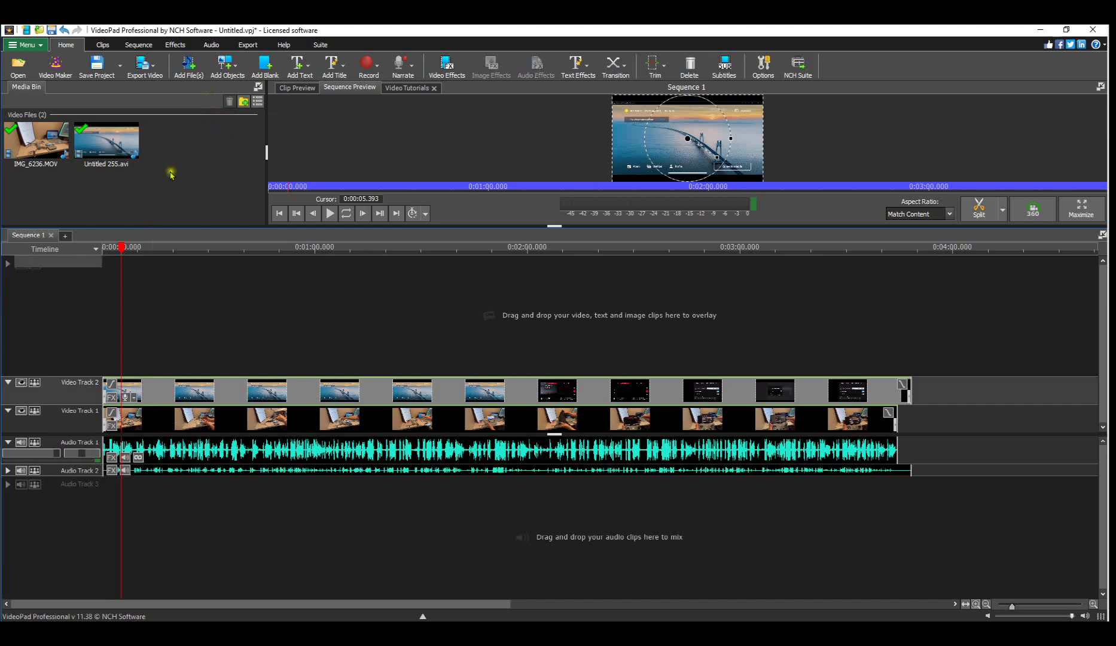
pyautogui.click(156, 471)
pyautogui.press('Delete')
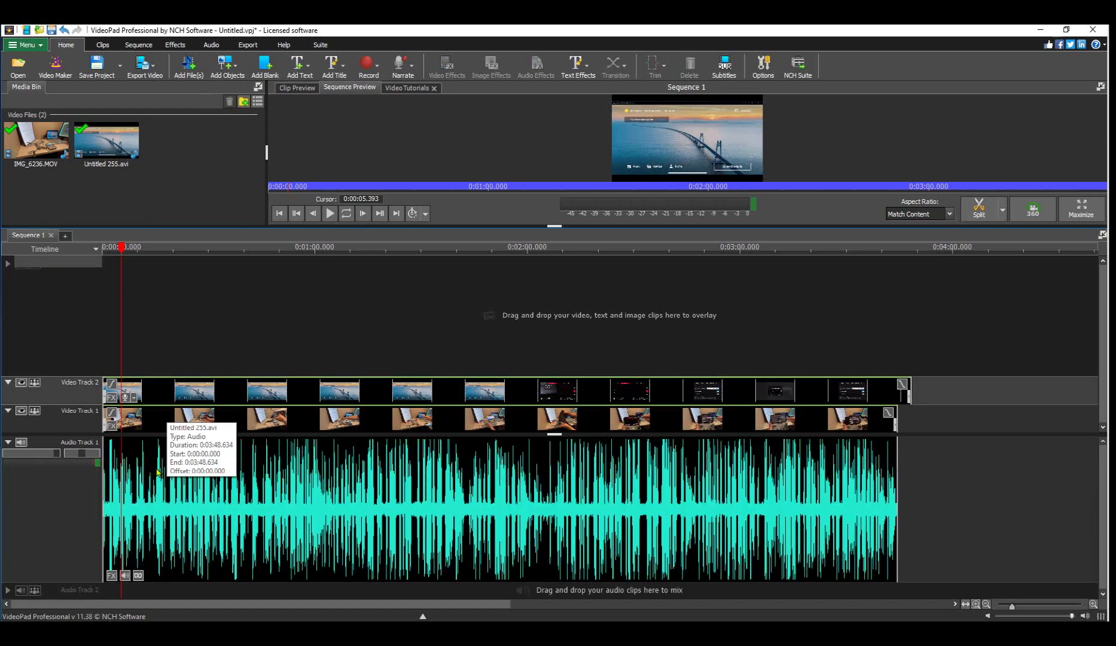
pyautogui.click(331, 213)
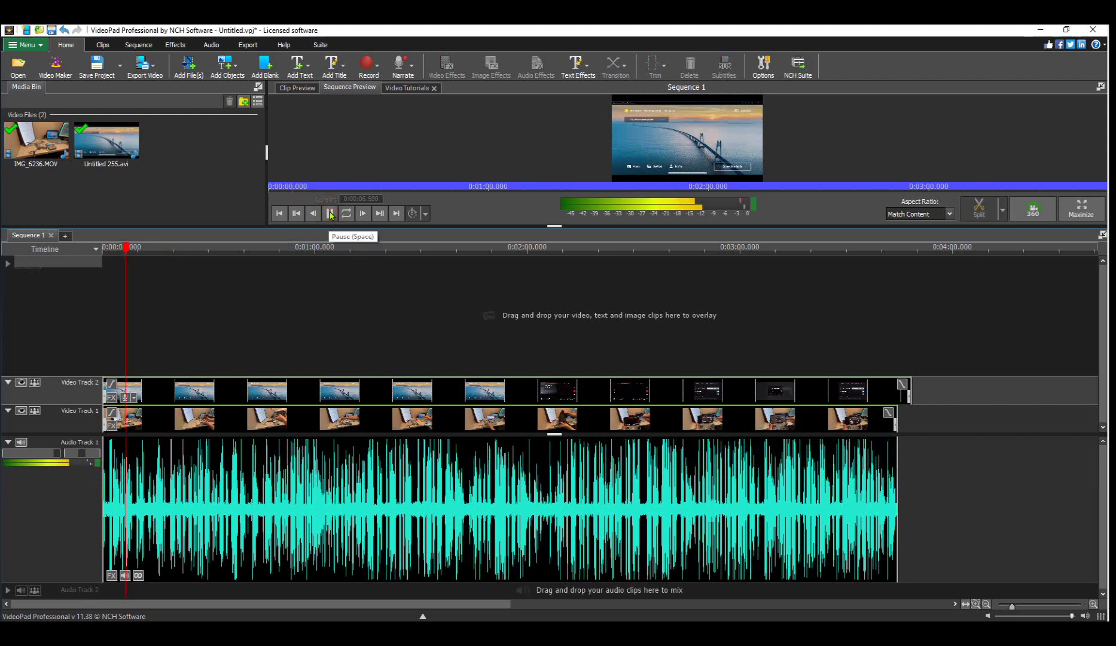
pyautogui.click(330, 214)
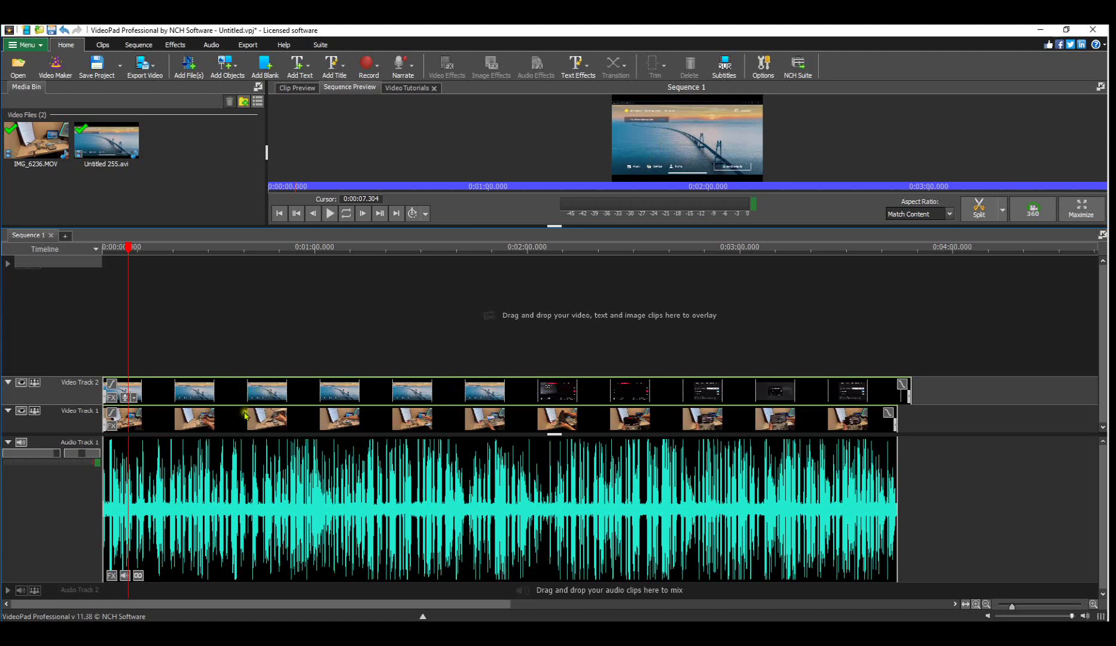
# - Add a Scale effect to Untitled 255.avi on Video Track 2 with both ratios at 0.54 and Base X and Base Y at -100
pyautogui.click(115, 398)
pyautogui.click(568, 376)
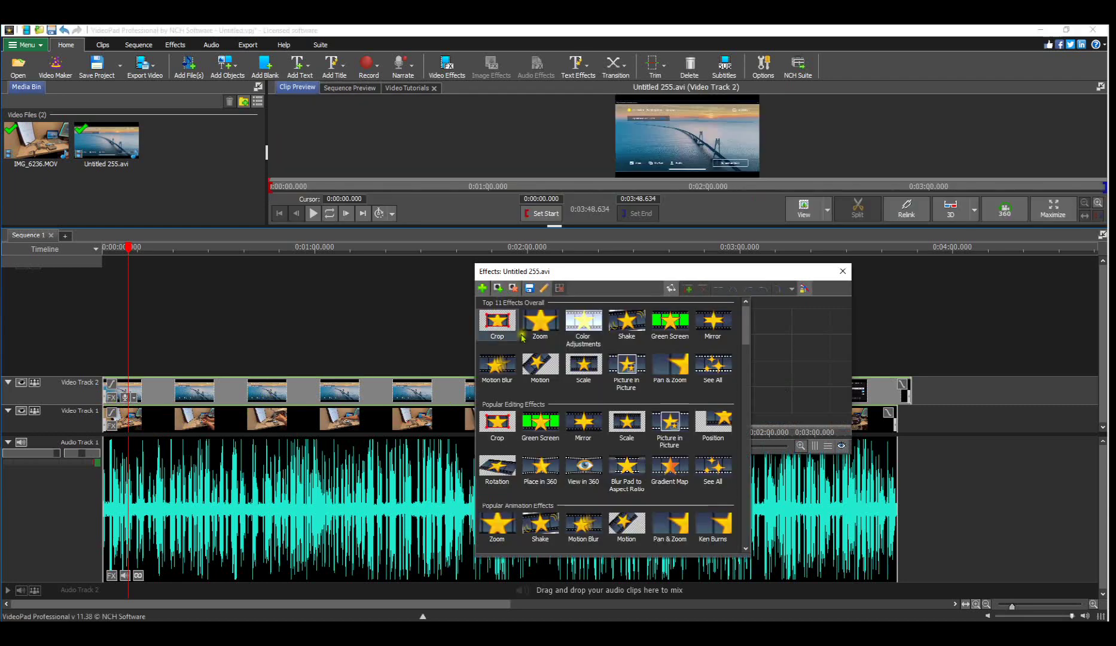
pyautogui.click(634, 438)
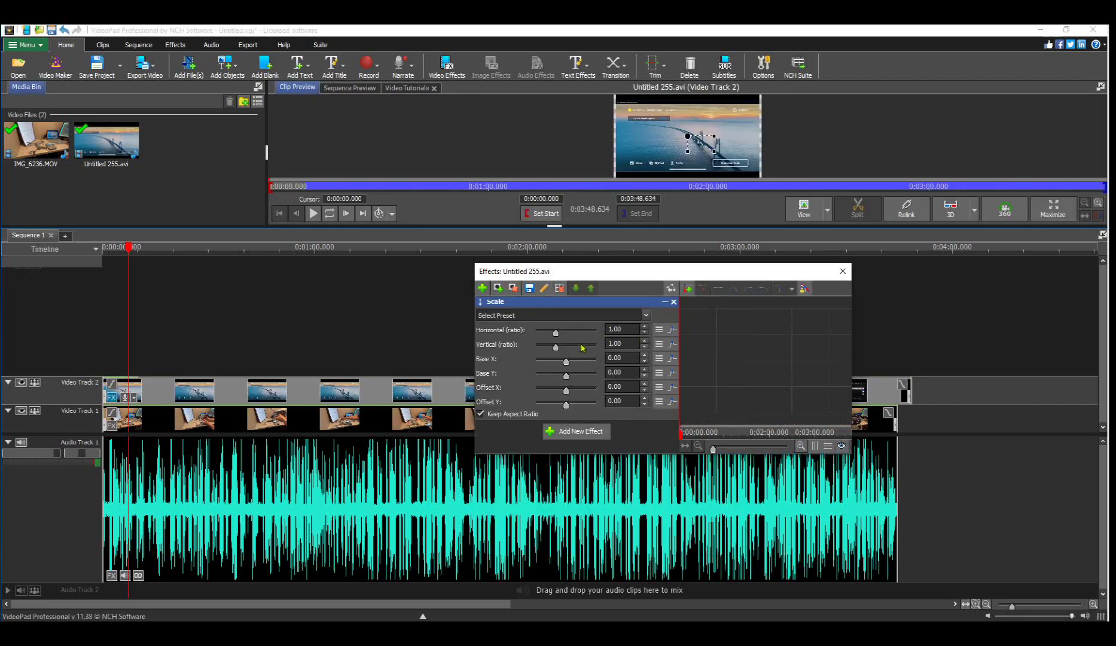
pyautogui.click(557, 346)
pyautogui.moveTo(556, 348)
pyautogui.mouseDown()
pyautogui.moveTo(533, 371)
pyautogui.moveTo(560, 352)
pyautogui.moveTo(549, 351)
pyautogui.mouseUp()
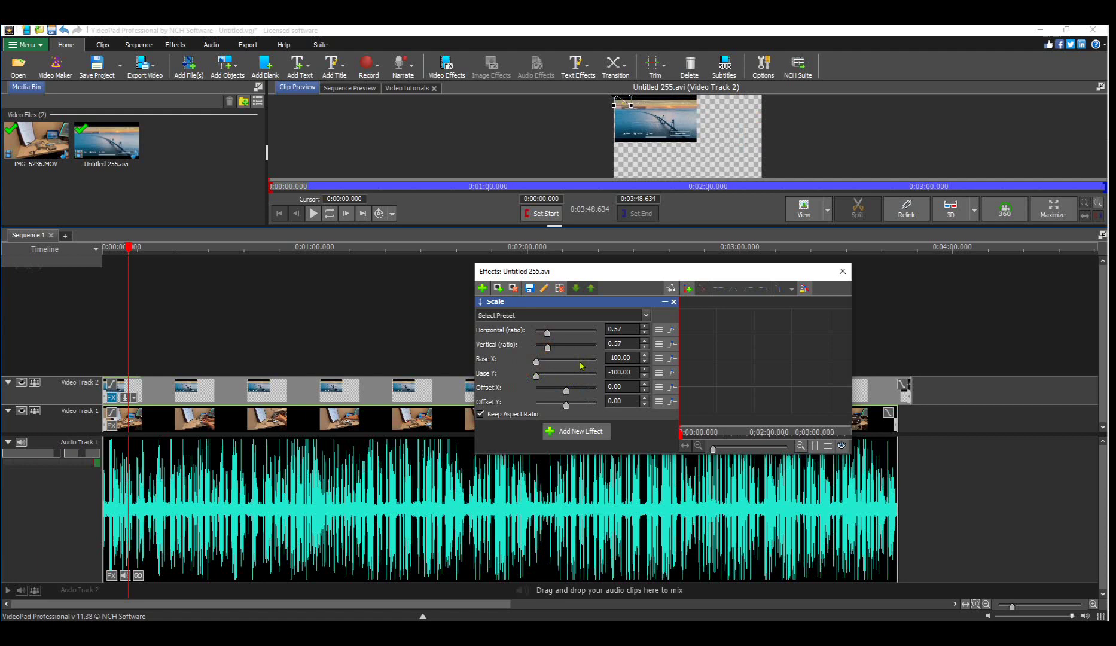
pyautogui.click(549, 348)
pyautogui.moveTo(551, 352); pyautogui.dragTo(547, 348)
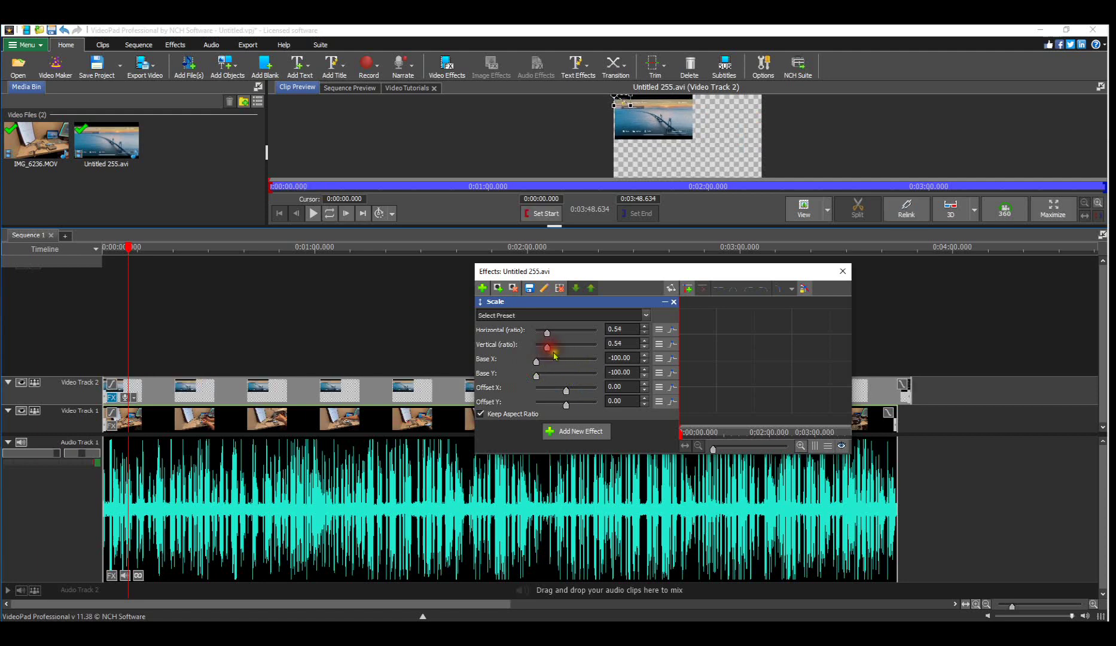
pyautogui.click(848, 272)
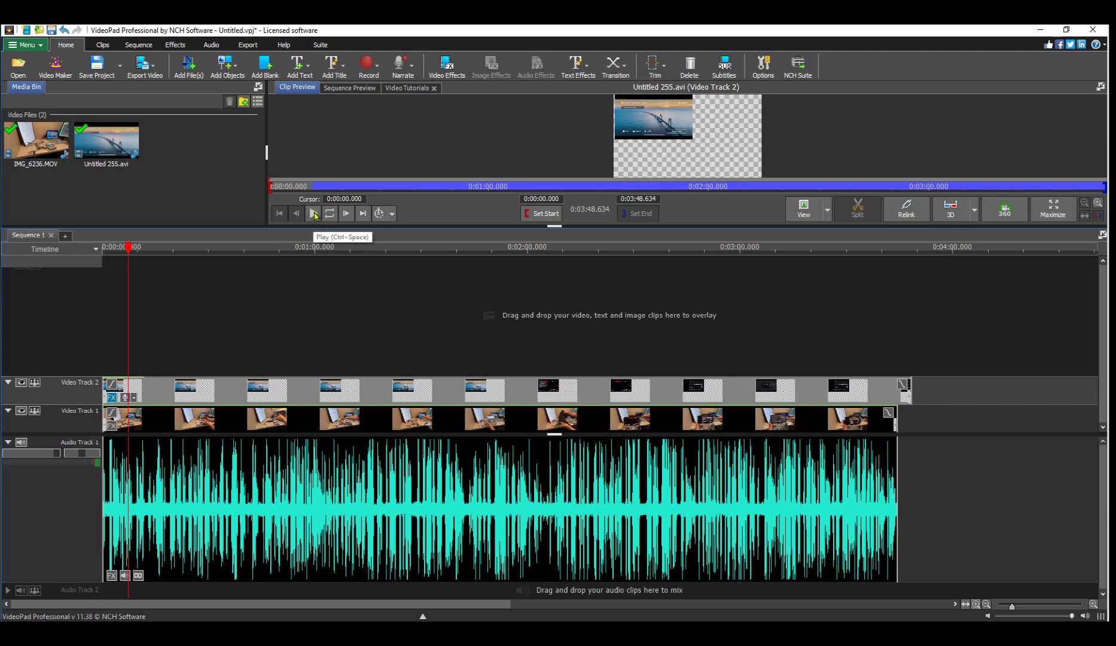
# - Play the scaled overlay and several parts of the sequence, up to about 1:44, to check whether both videos are in sync
pyautogui.click(314, 214)
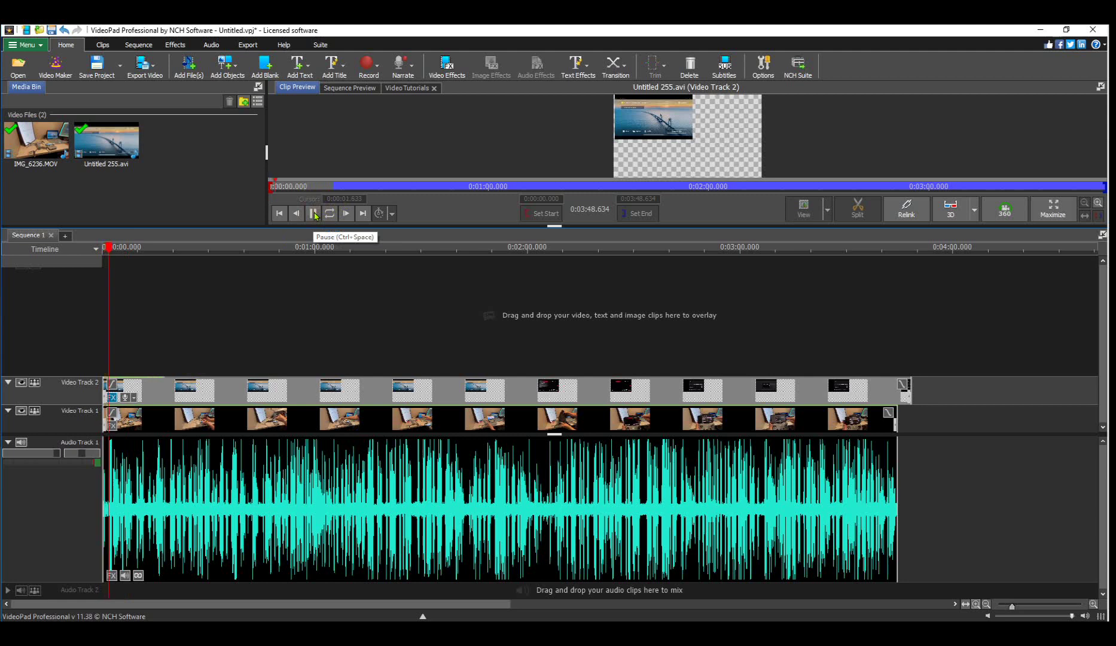
pyautogui.click(313, 214)
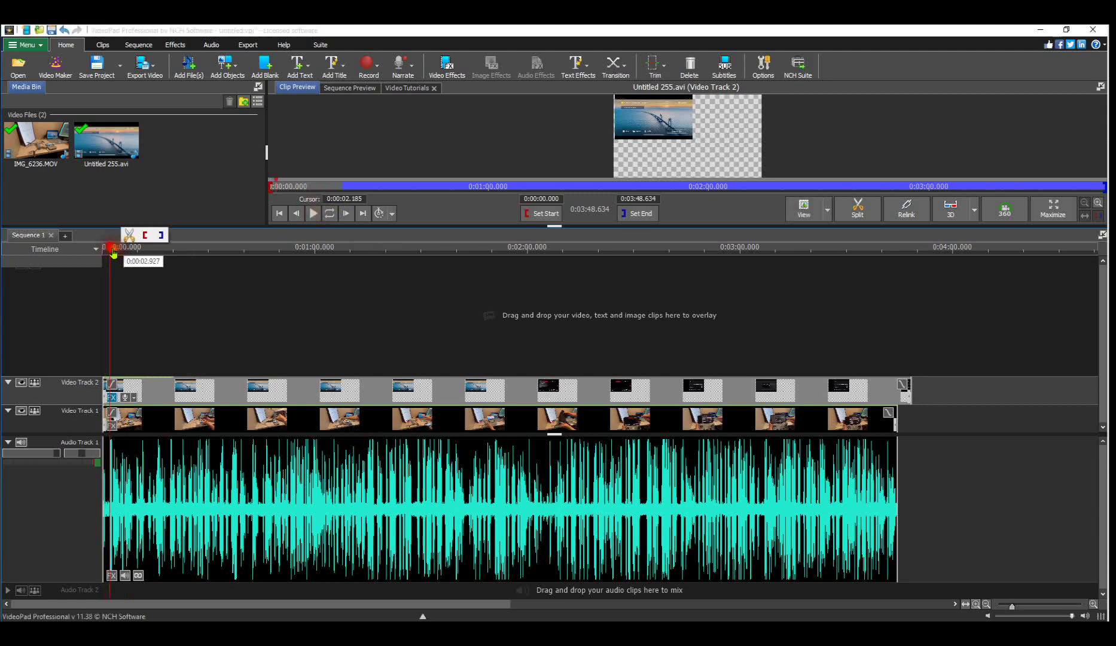
pyautogui.click(169, 350)
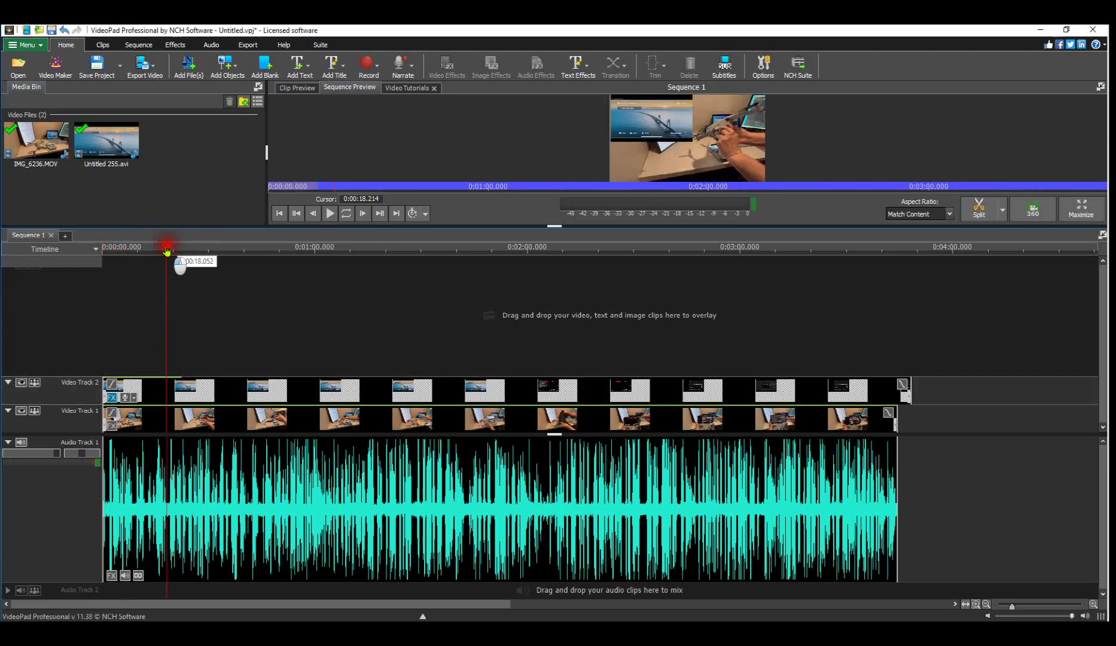
pyautogui.click(331, 213)
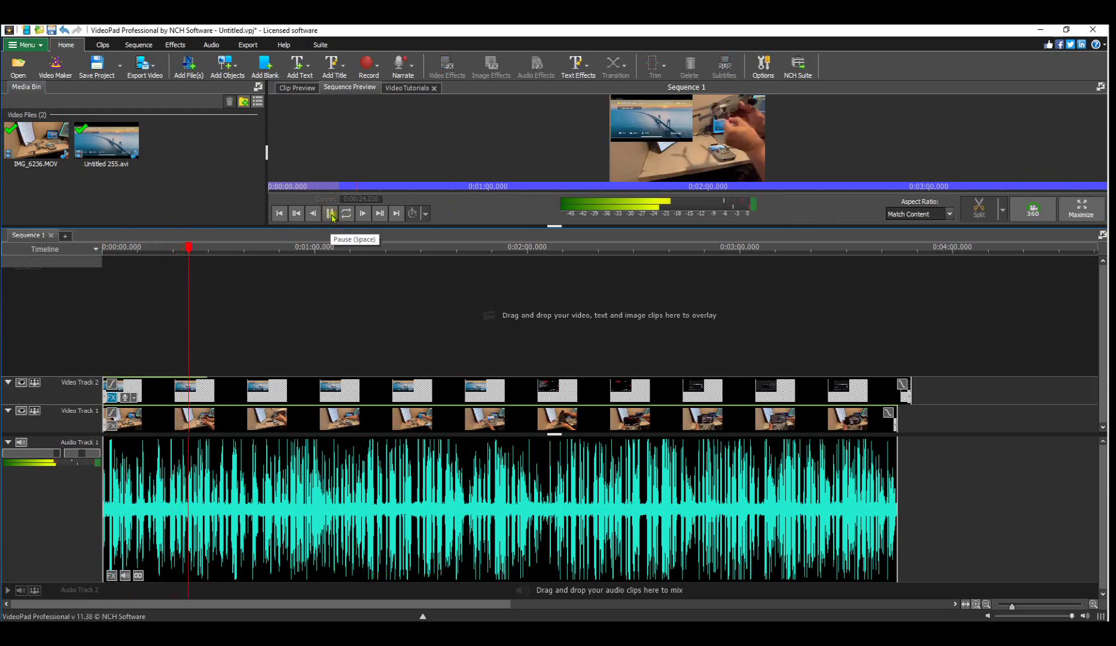
pyautogui.click(331, 214)
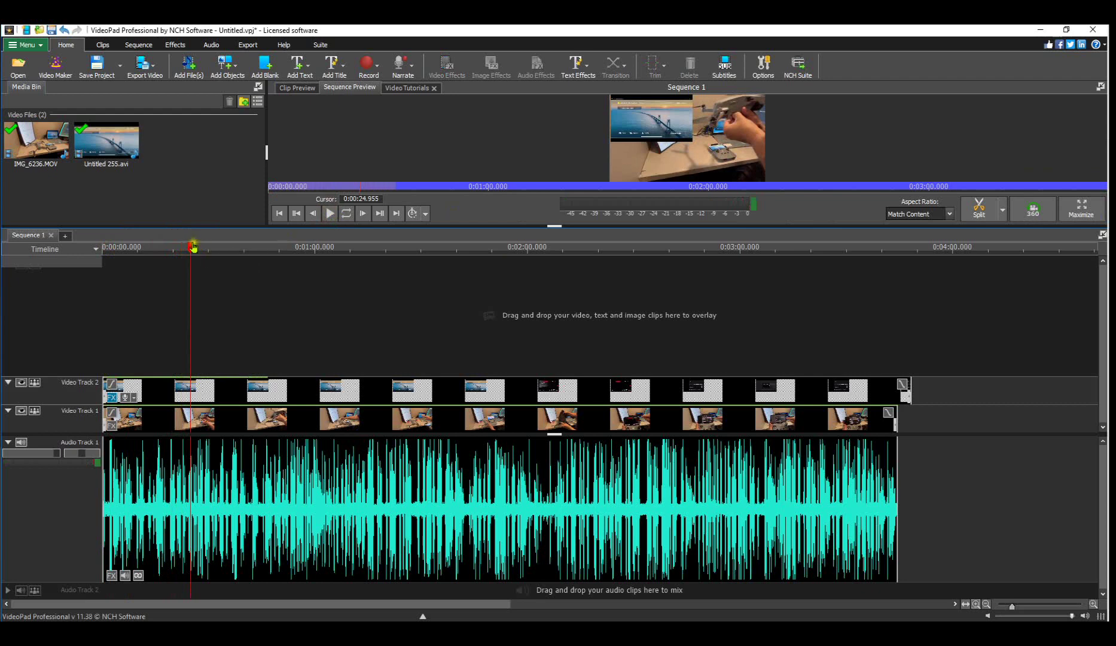
pyautogui.moveTo(206, 250); pyautogui.dragTo(469, 237)
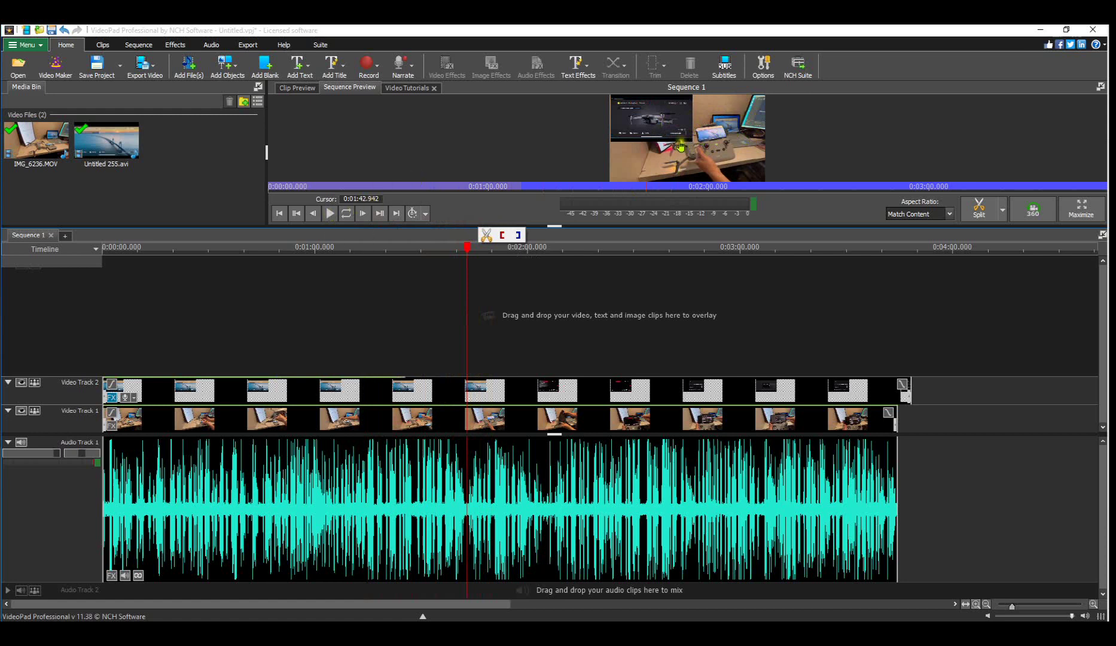
pyautogui.click(329, 214)
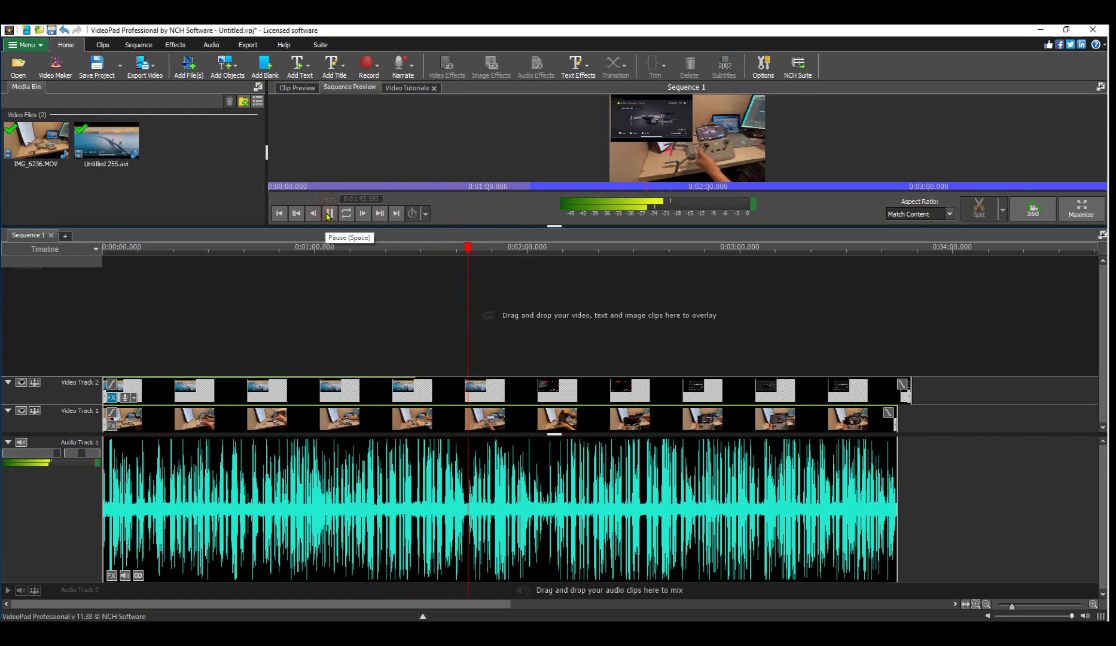
pyautogui.click(329, 213)
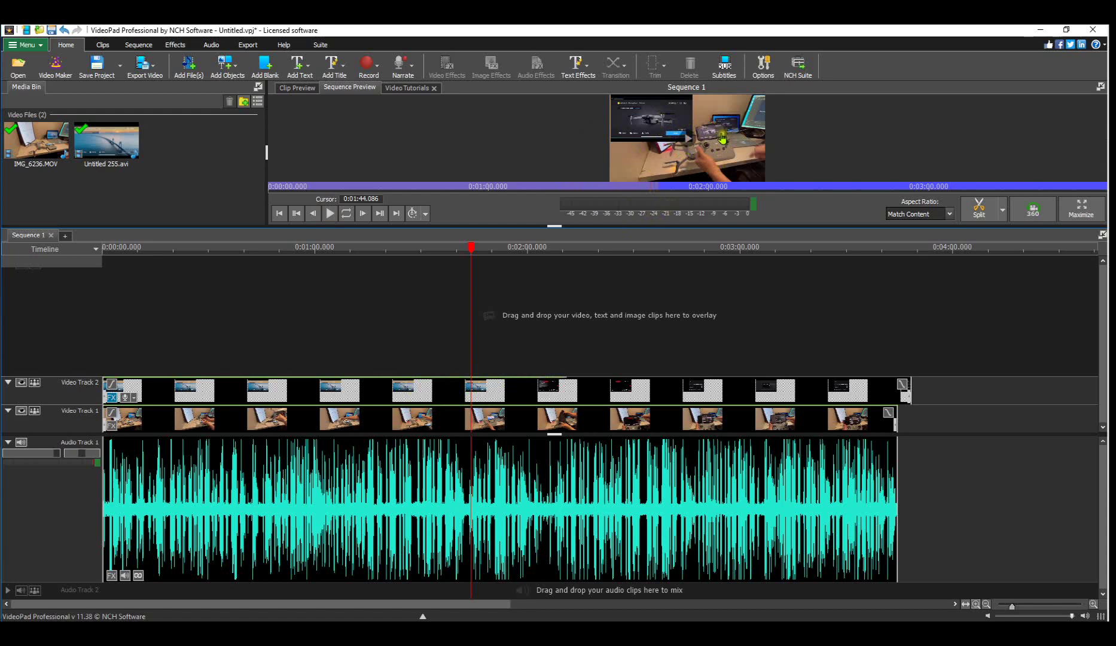
# - Shift IMG_6236.MOV about 4 s and Untitled 255.avi about 7 s later on the timeline, and play the sequence to check their sync
pyautogui.moveTo(515, 399)
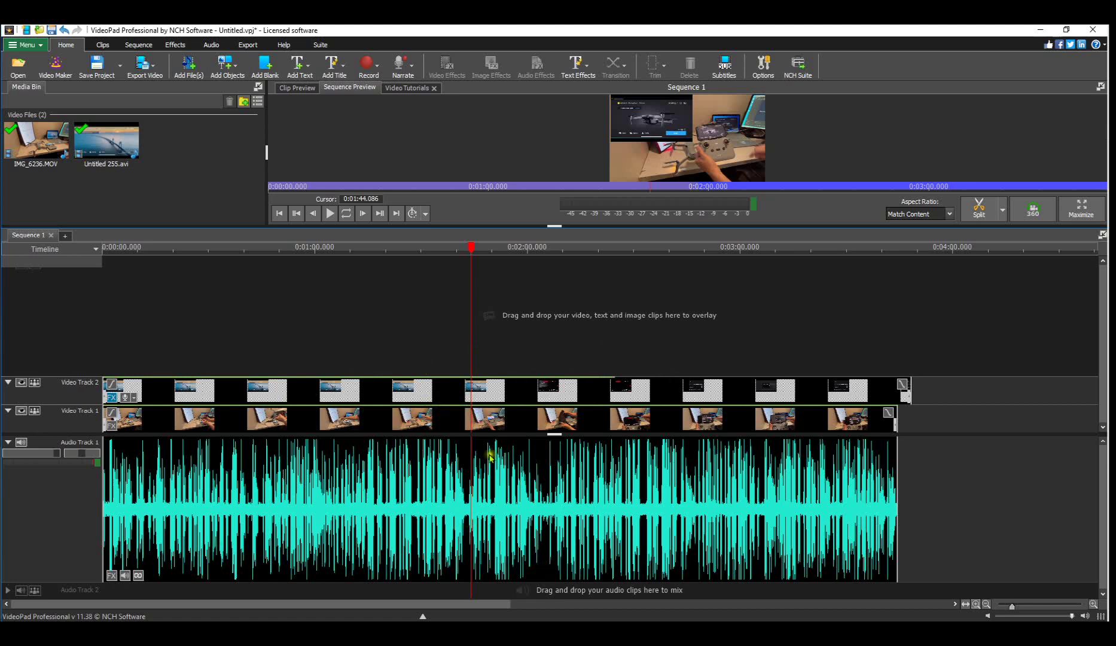
pyautogui.click(508, 396)
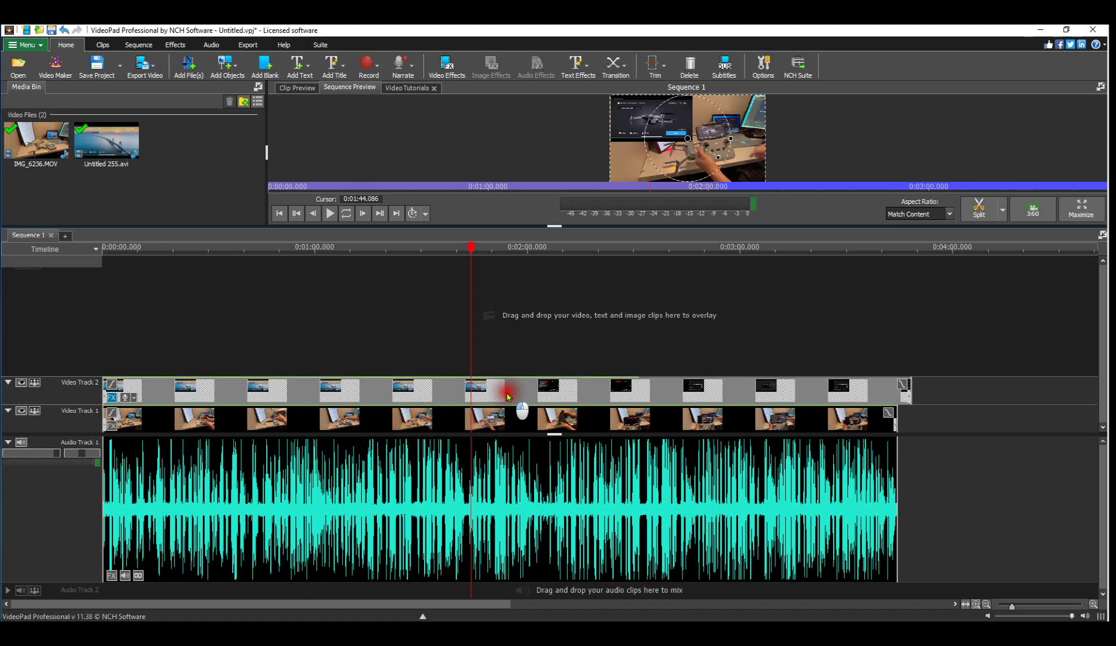
pyautogui.moveTo(509, 396)
pyautogui.mouseDown()
pyautogui.moveTo(498, 396)
pyautogui.moveTo(524, 392)
pyautogui.mouseUp()
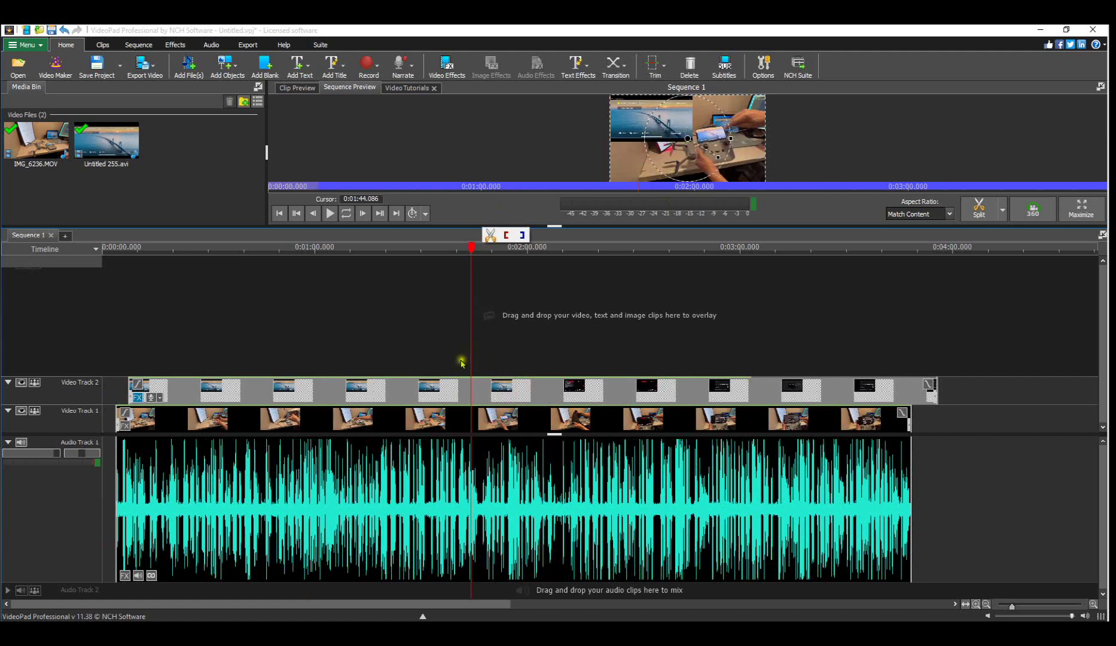
pyautogui.click(331, 214)
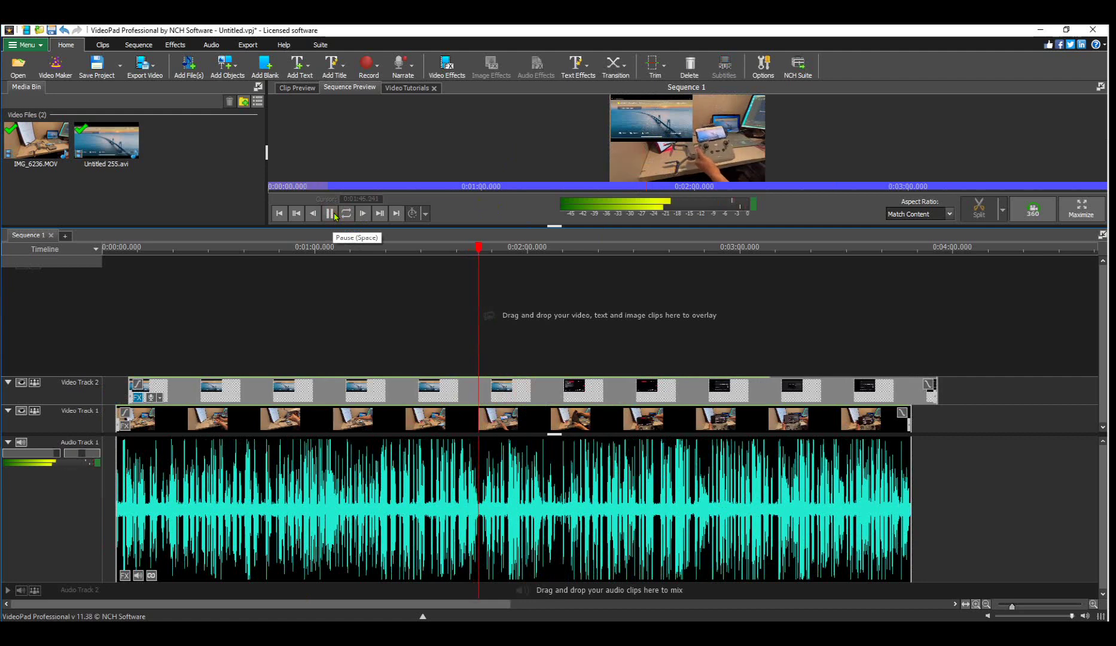
pyautogui.click(331, 213)
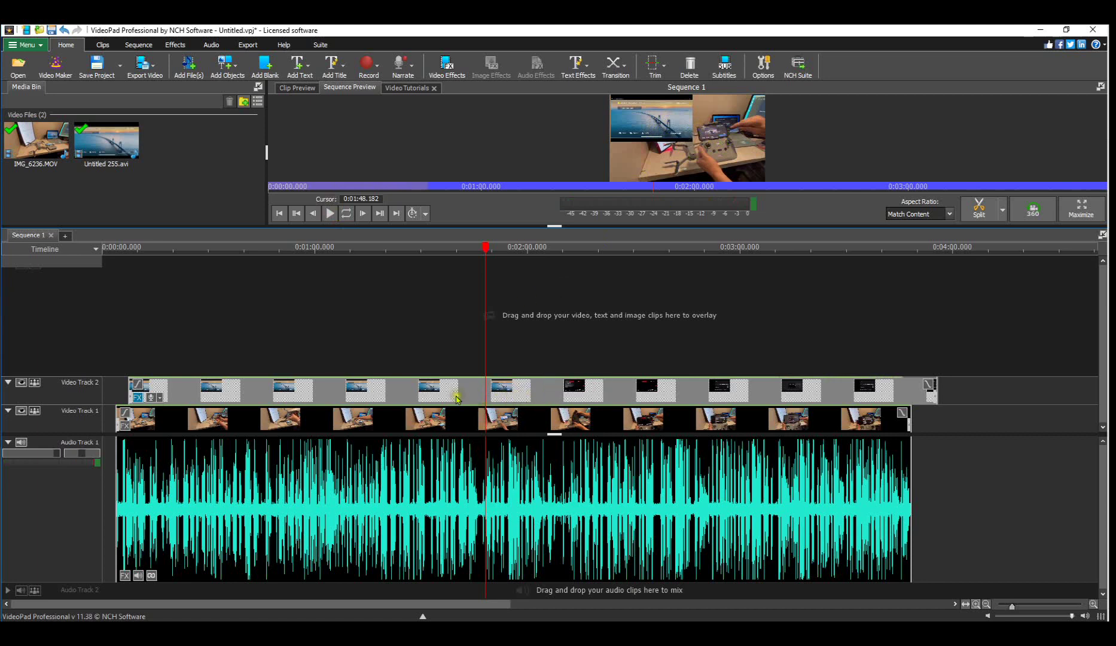
# - Move the Untitled 255.avi overlay on Video Track 2 earlier, to the very start of the sequence
pyautogui.click(545, 393)
pyautogui.moveTo(546, 392); pyautogui.dragTo(544, 393)
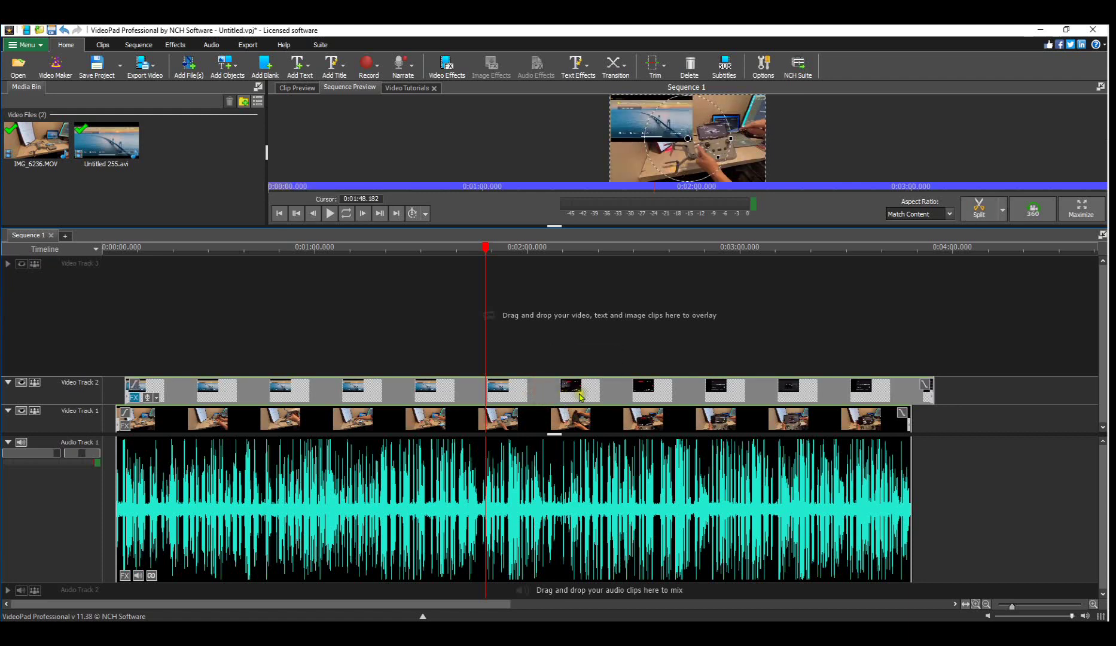
pyautogui.moveTo(579, 400); pyautogui.dragTo(561, 399)
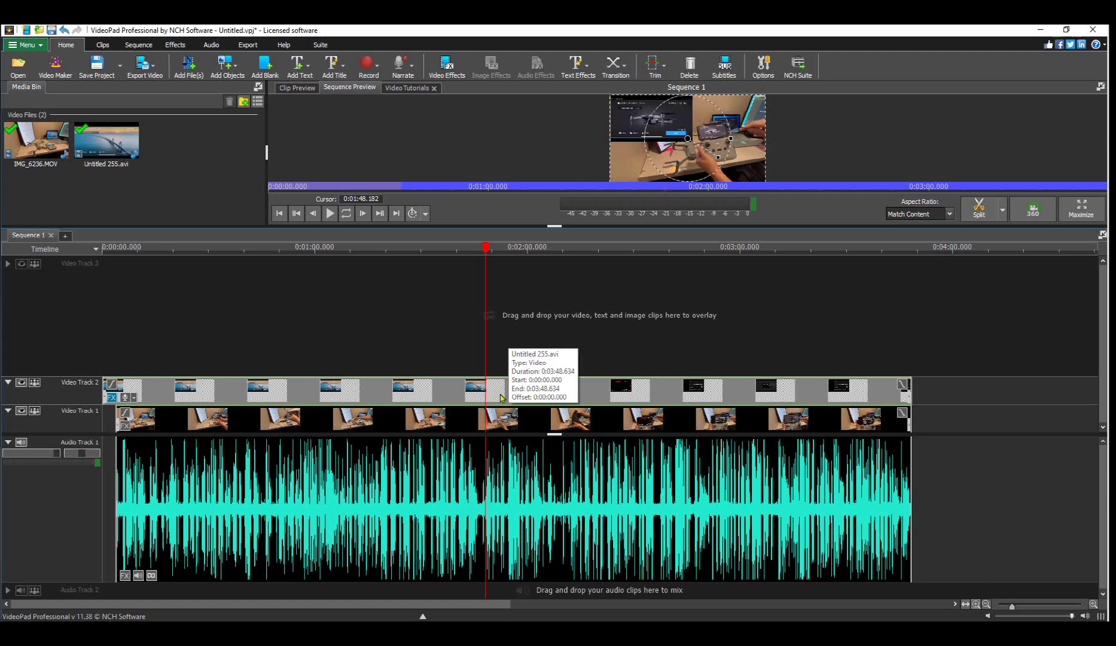
pyautogui.click(522, 393)
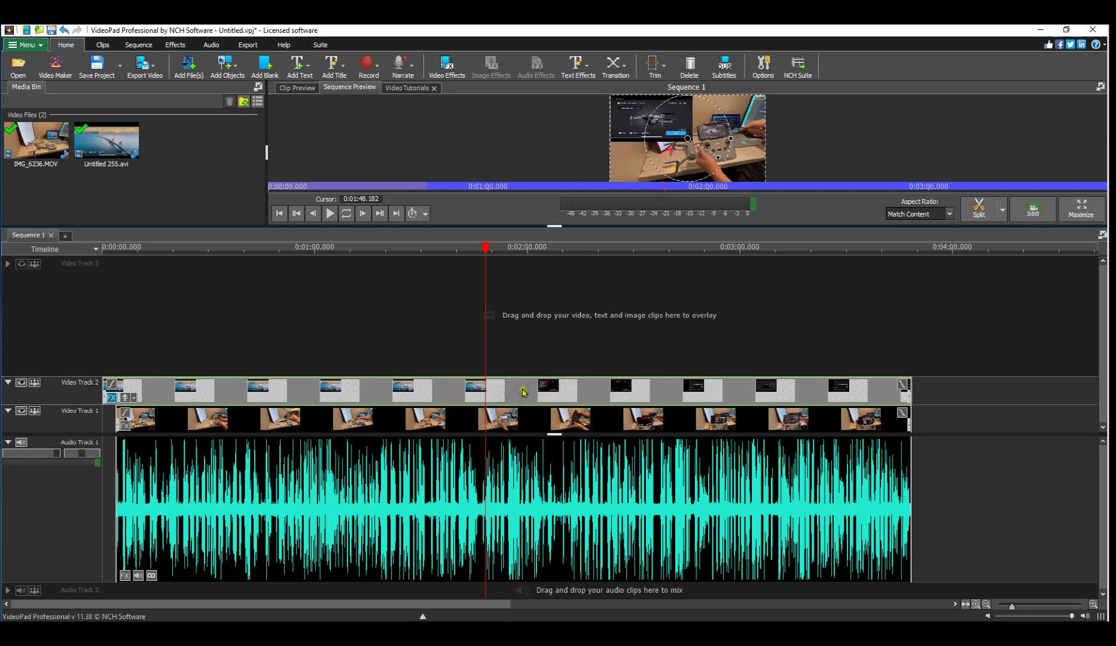
# - Try shifting the Untitled 255.avi overlay on Video Track 2 later so that it starts about 0.4 s into the sequence
pyautogui.scroll(-5, 523, 392)
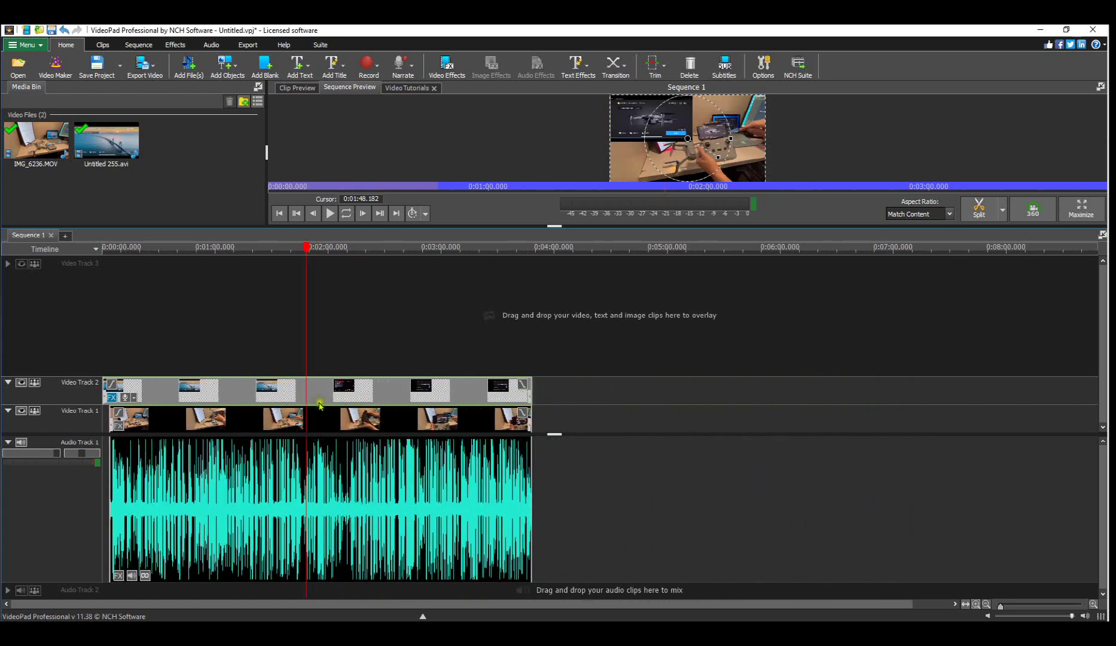
pyautogui.scroll(5, 325, 402)
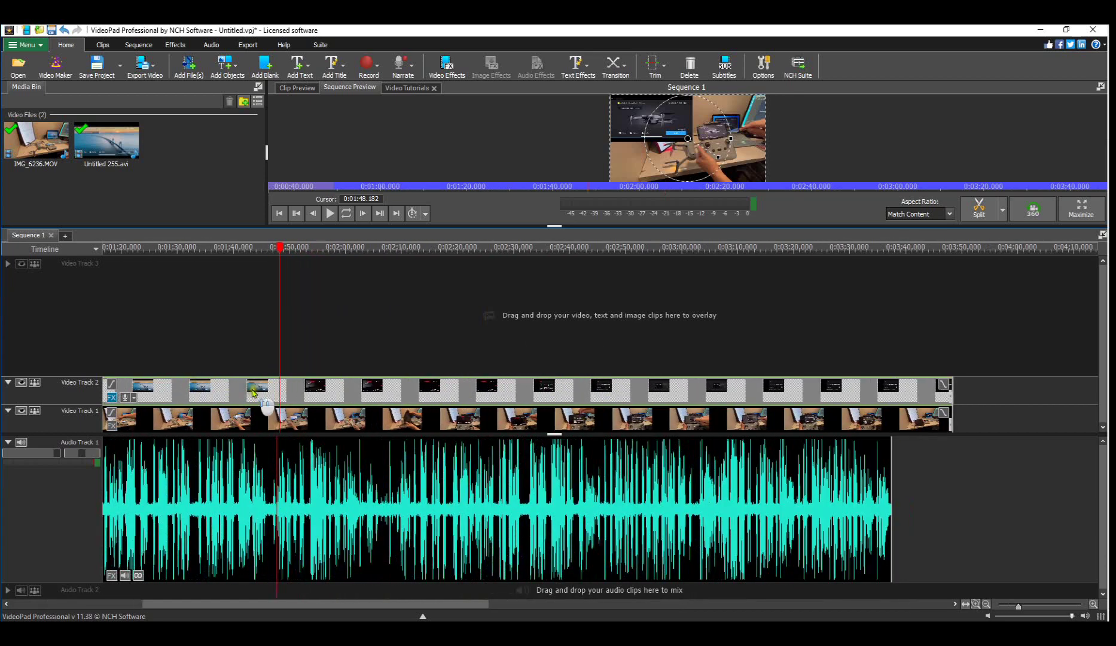
pyautogui.scroll(3, 252, 393)
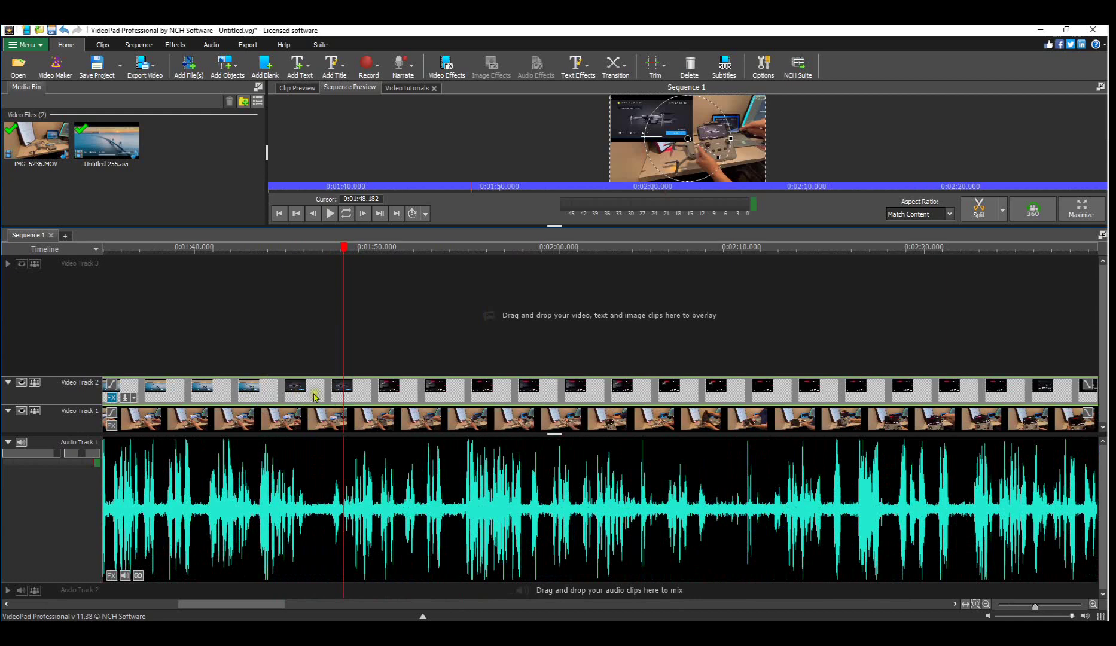
pyautogui.scroll(3, 338, 398)
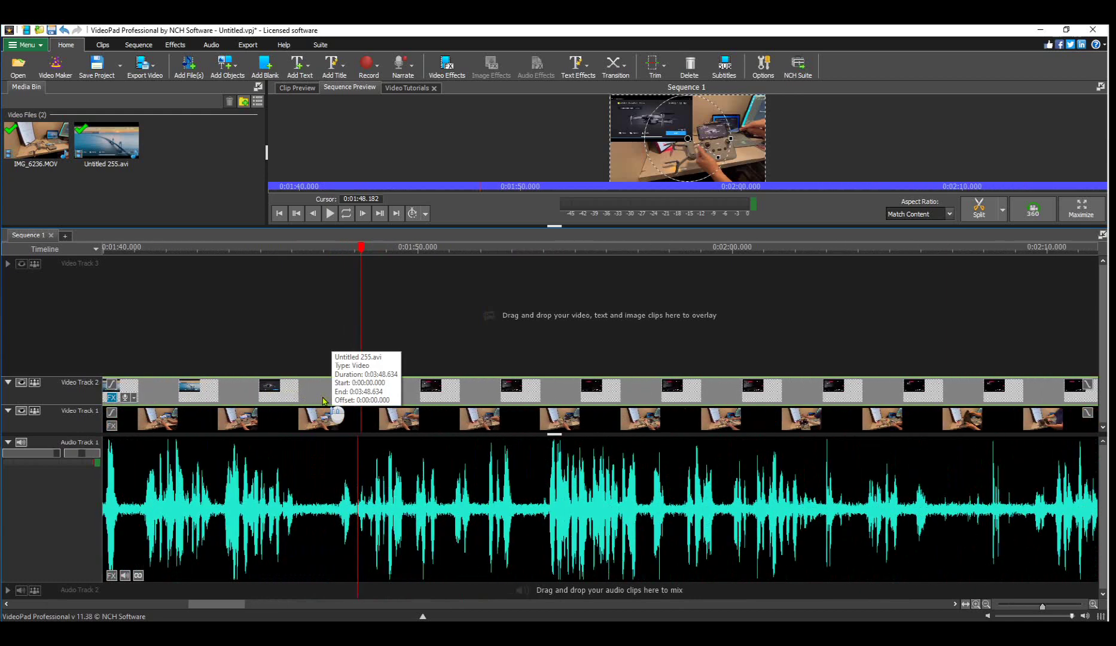
pyautogui.scroll(1, 325, 402)
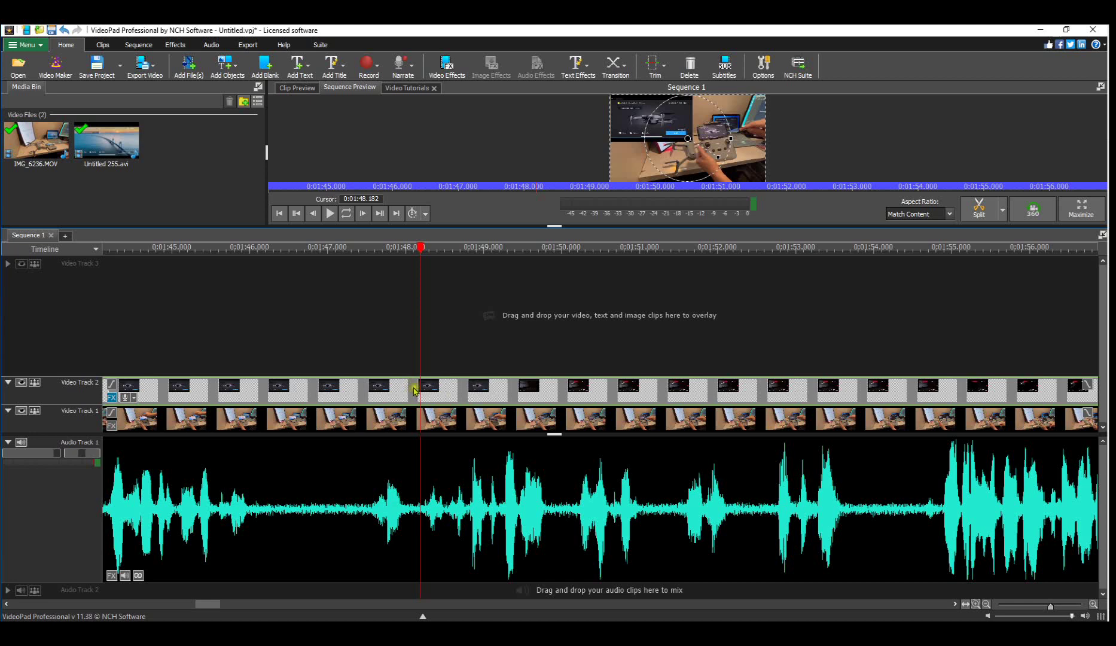
pyautogui.scroll(3, 414, 391)
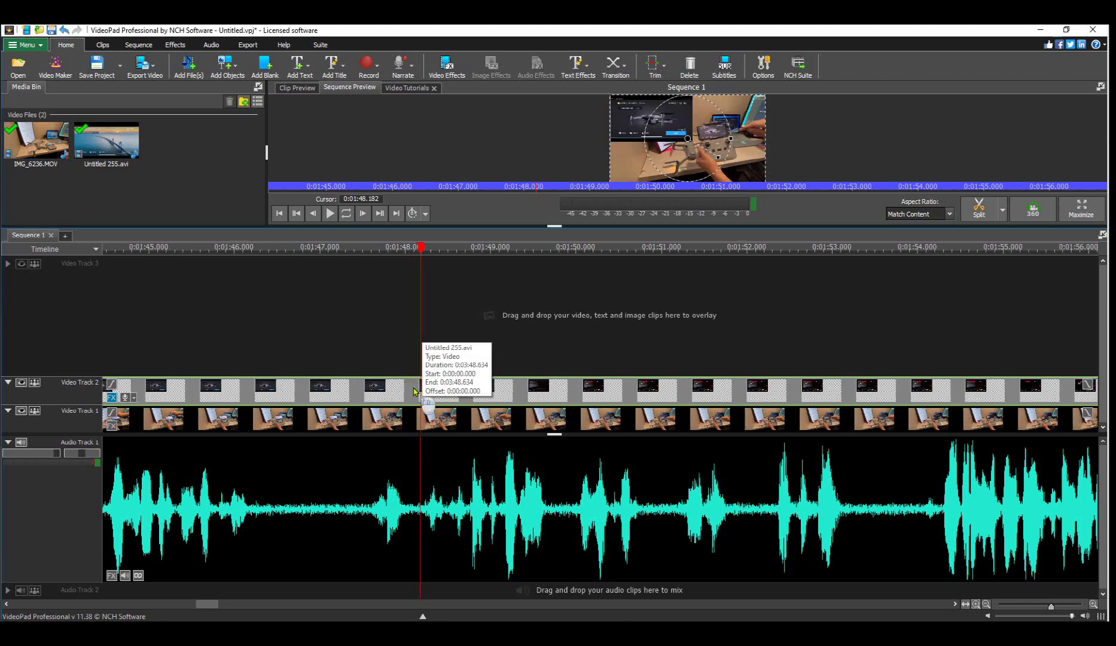
pyautogui.scroll(-1, 414, 390)
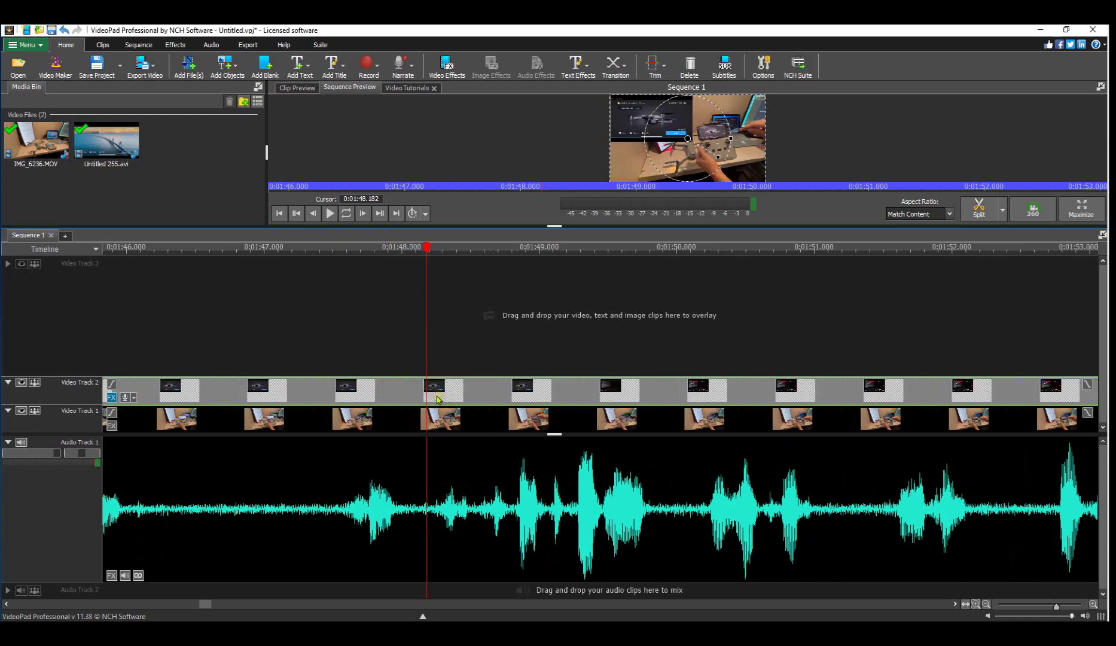
pyautogui.scroll(4, 437, 399)
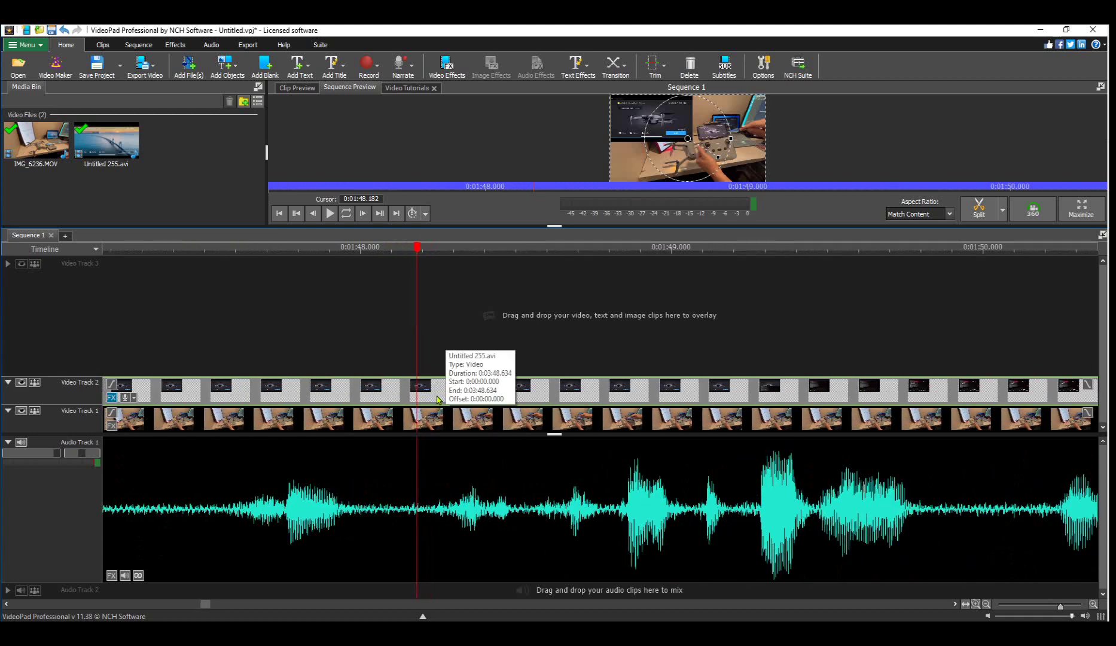
pyautogui.scroll(-1, 438, 399)
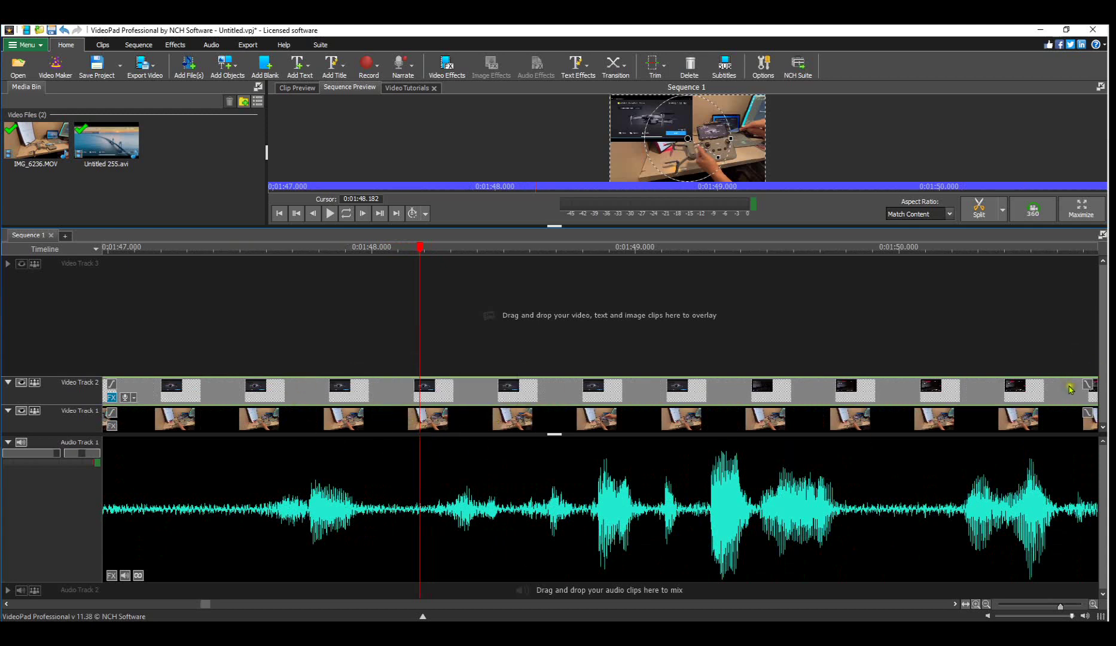
pyautogui.scroll(4, 1069, 393)
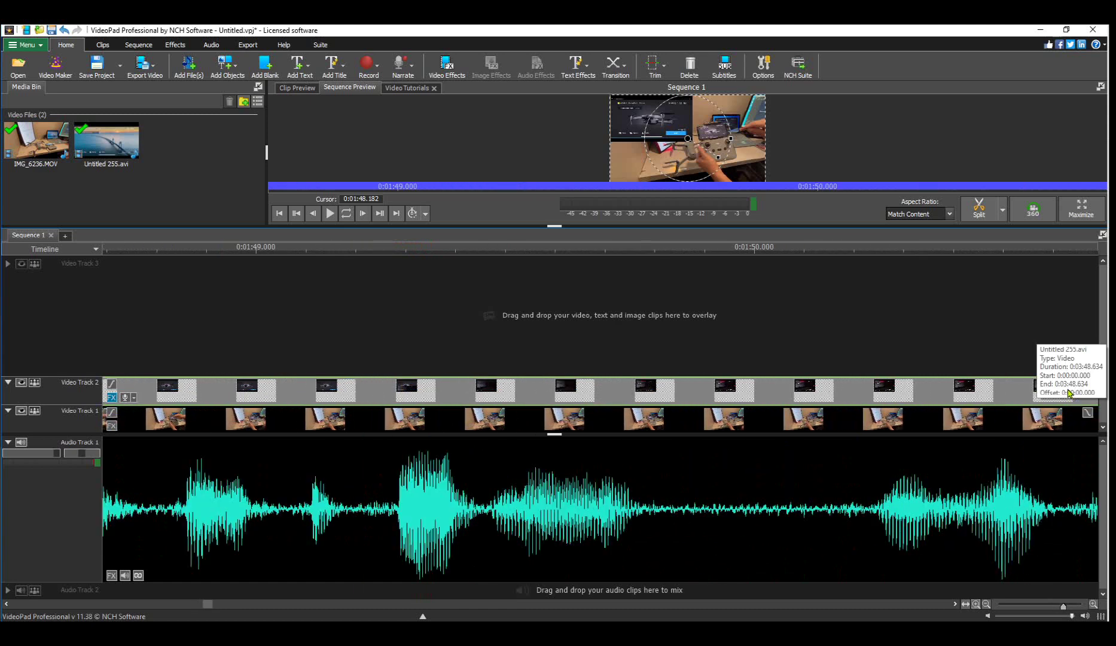
pyautogui.scroll(-5, 1028, 389)
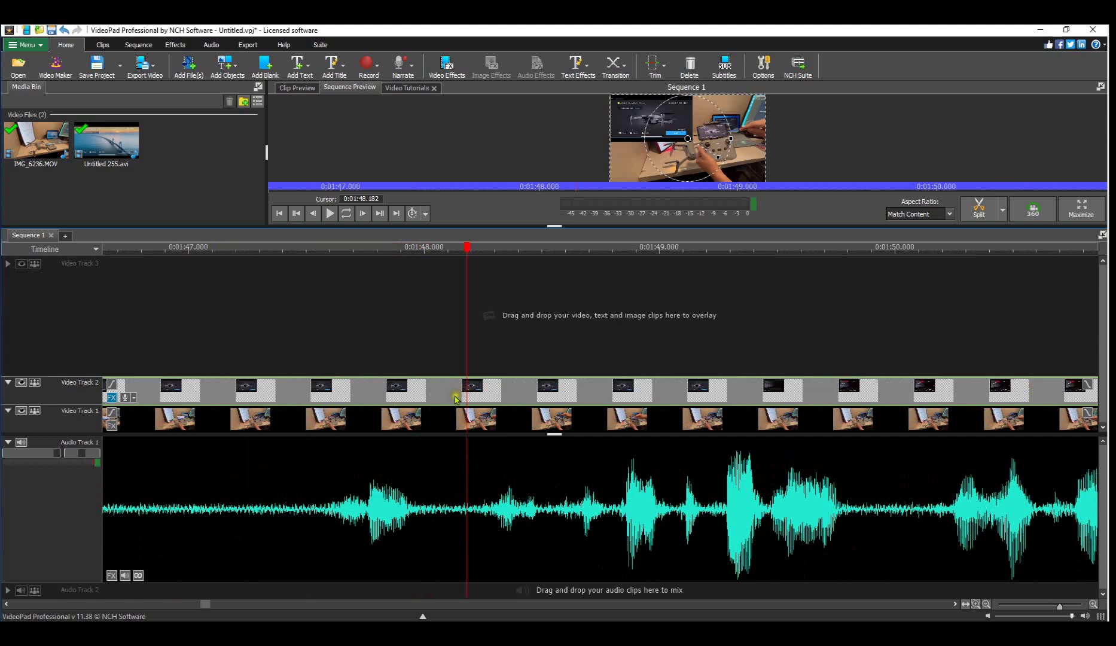
pyautogui.scroll(5, 458, 400)
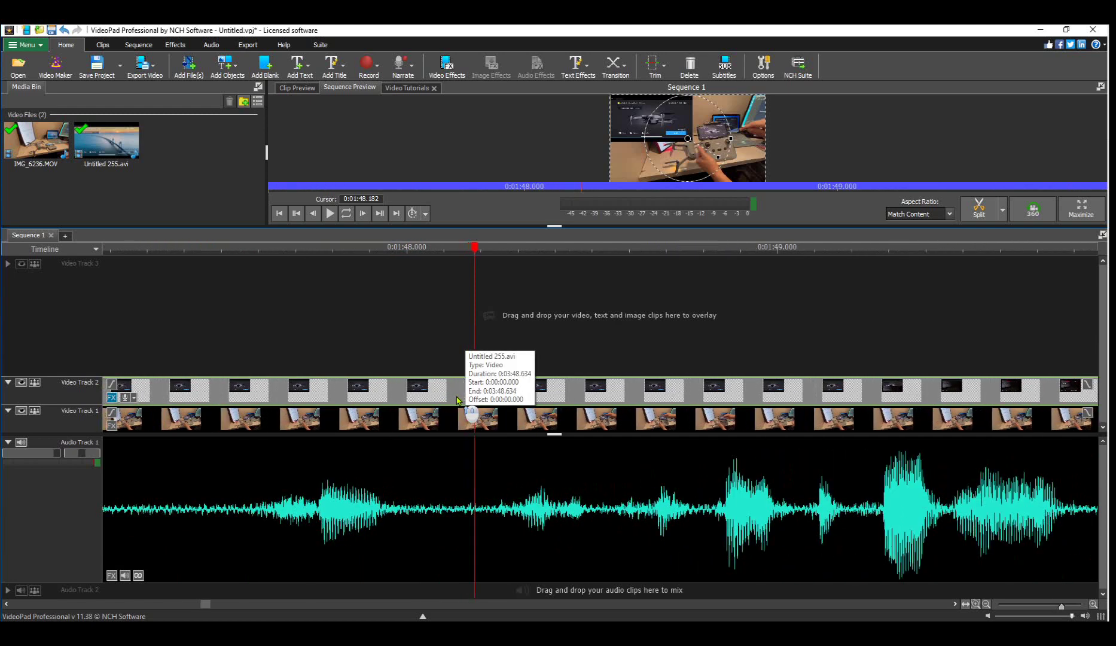
pyautogui.scroll(2, 458, 399)
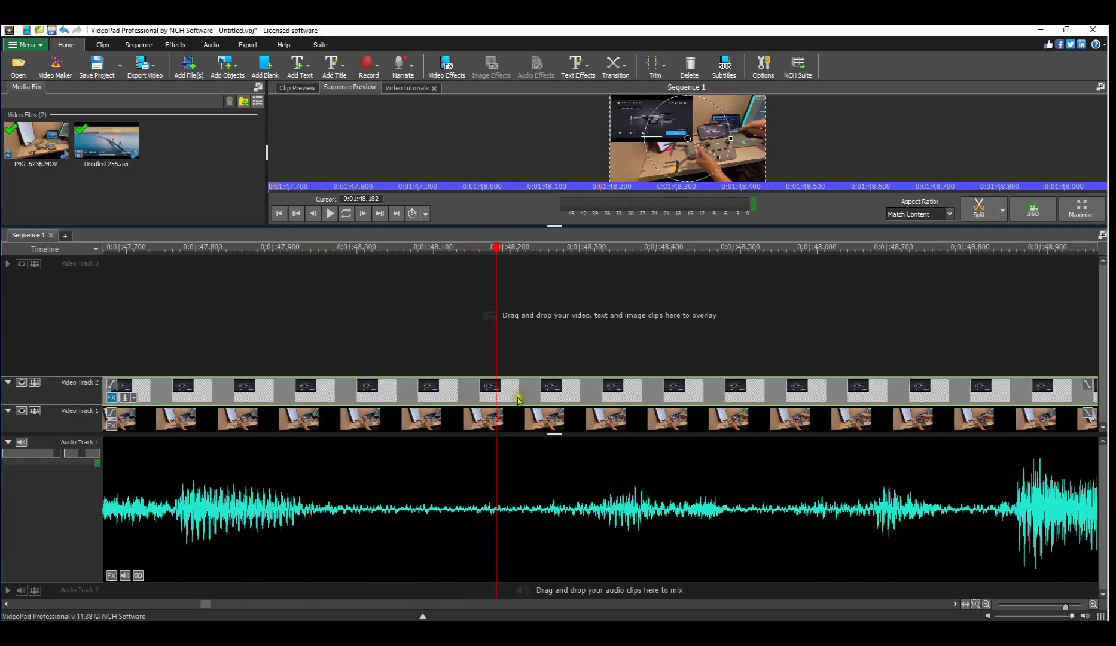
pyautogui.scroll(2, 494, 399)
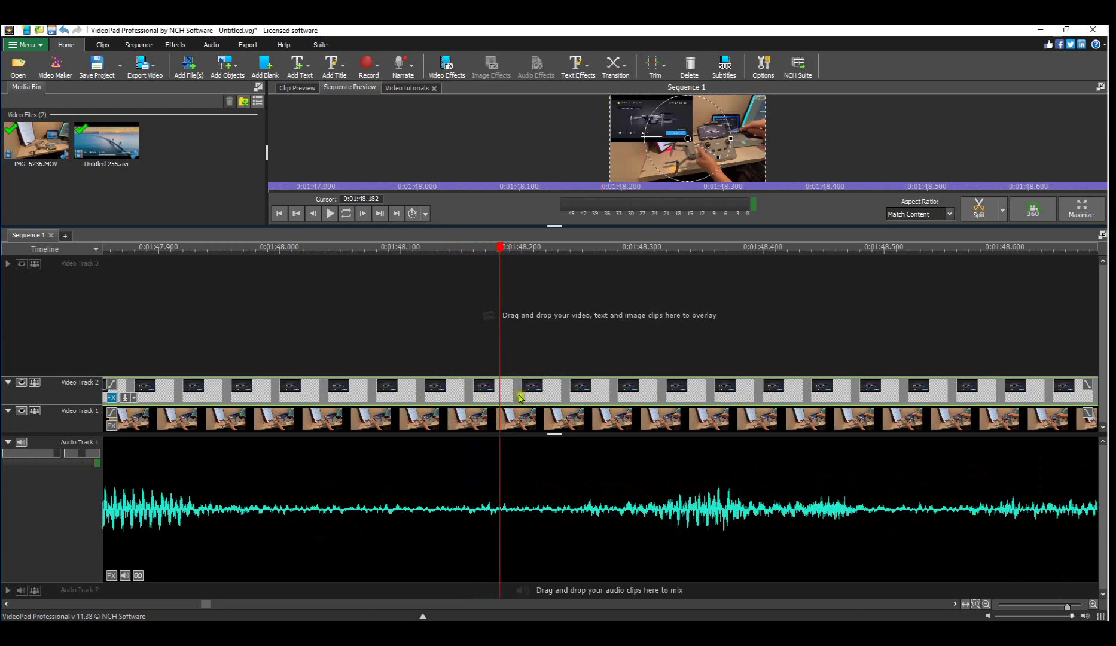
pyautogui.moveTo(520, 396); pyautogui.dragTo(621, 398)
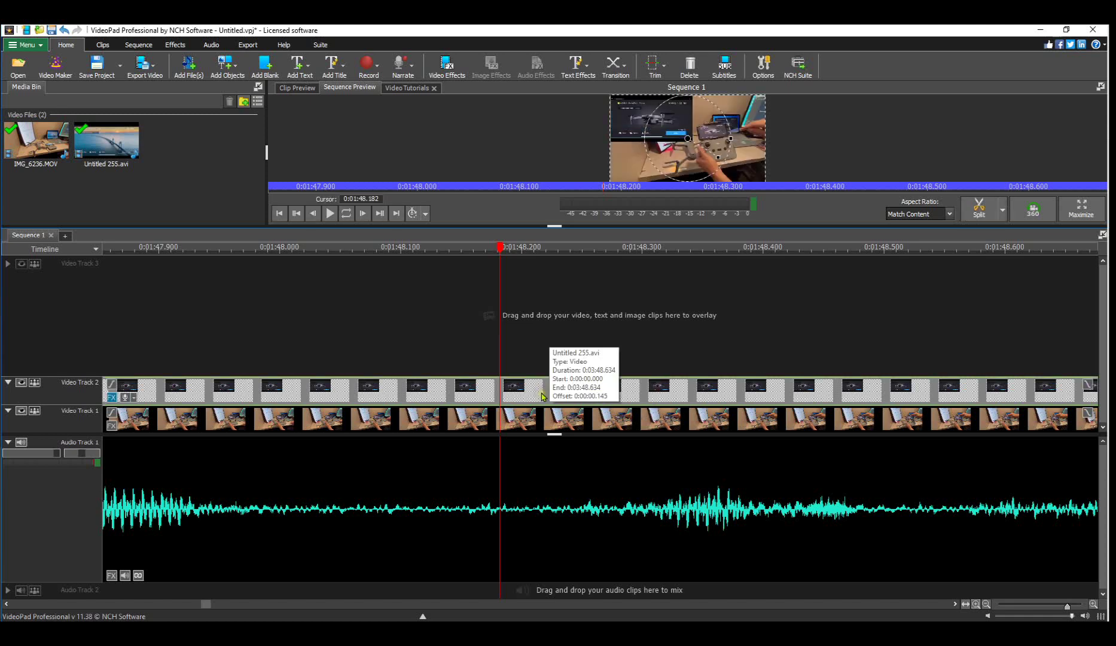
pyautogui.moveTo(542, 396); pyautogui.dragTo(652, 394)
pyautogui.moveTo(565, 385); pyautogui.dragTo(668, 401)
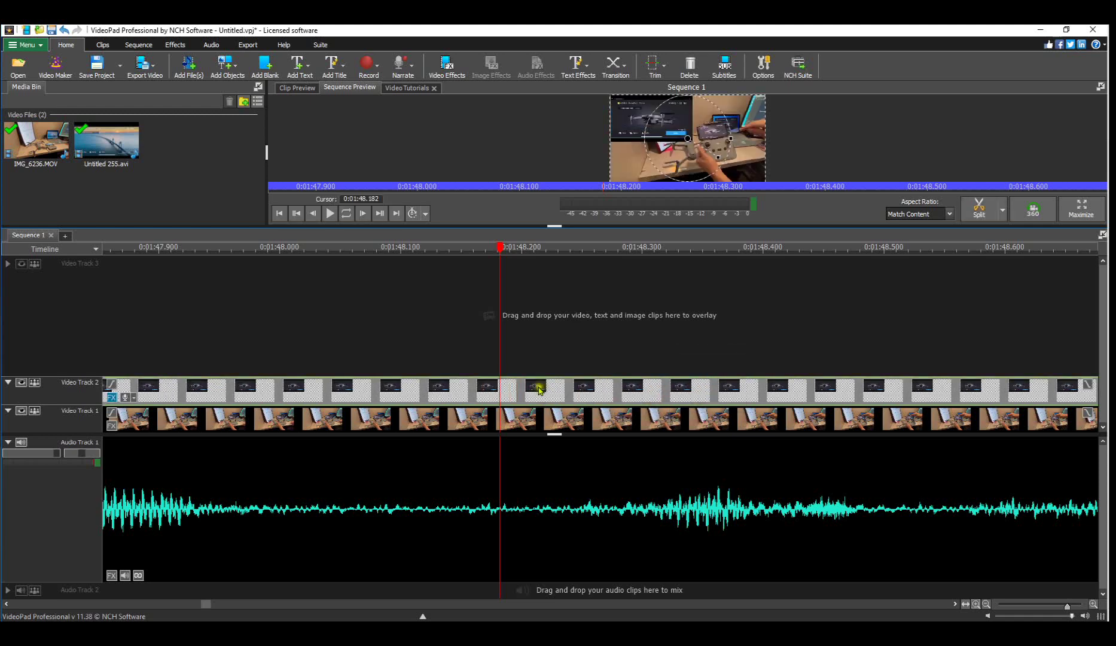
# - Try moving the Untitled 255.avi overlay further later in several small shifts while comparing both clips at 1:48.182
pyautogui.scroll(-2, 538, 390)
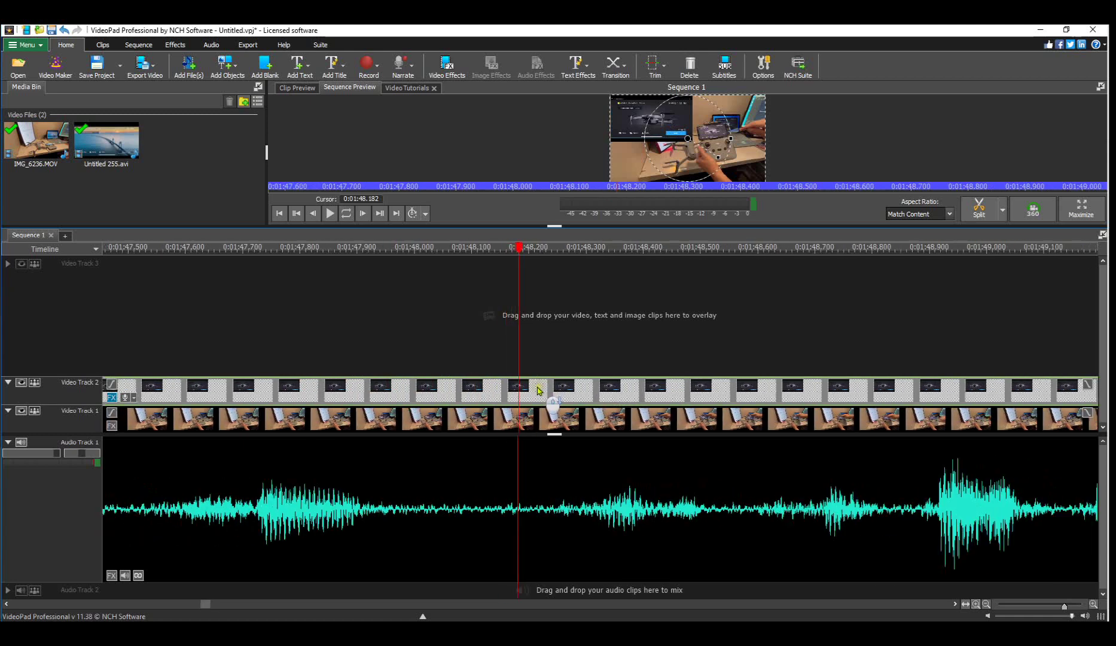
pyautogui.scroll(-1, 538, 390)
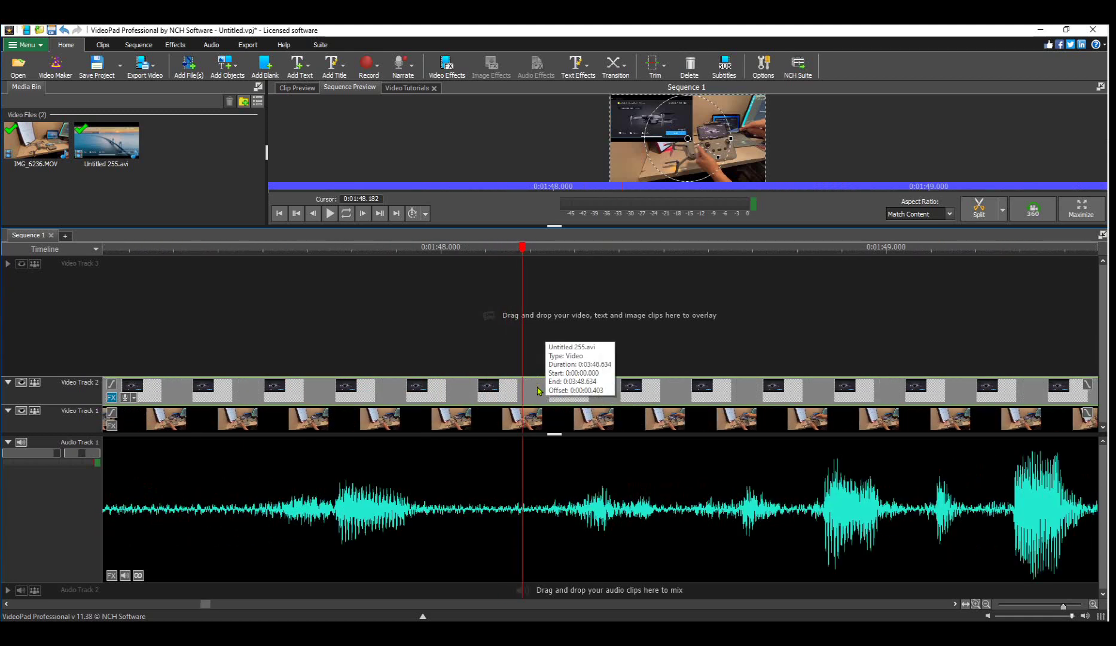
pyautogui.scroll(-1, 537, 390)
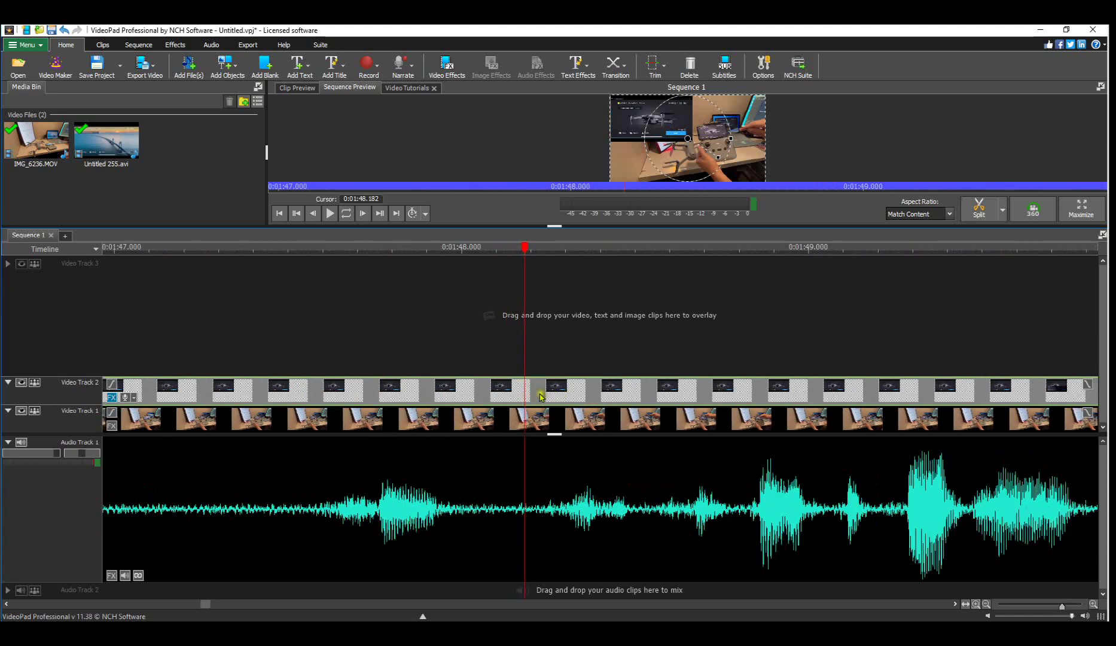
pyautogui.moveTo(540, 396); pyautogui.dragTo(704, 399)
pyautogui.click(574, 396)
pyautogui.moveTo(546, 396); pyautogui.dragTo(740, 396)
pyautogui.moveTo(568, 385); pyautogui.dragTo(534, 393)
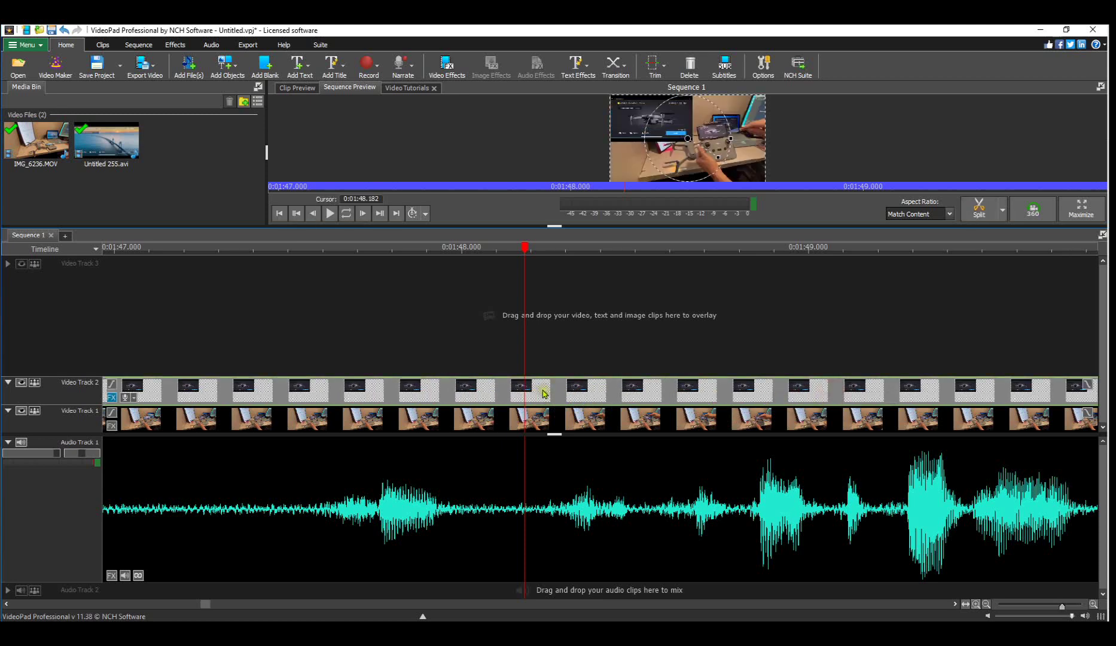
# - Try larger shifts of the Untitled 255.avi overlay until it starts about 5.9 s into the sequence
pyautogui.scroll(-3, 544, 393)
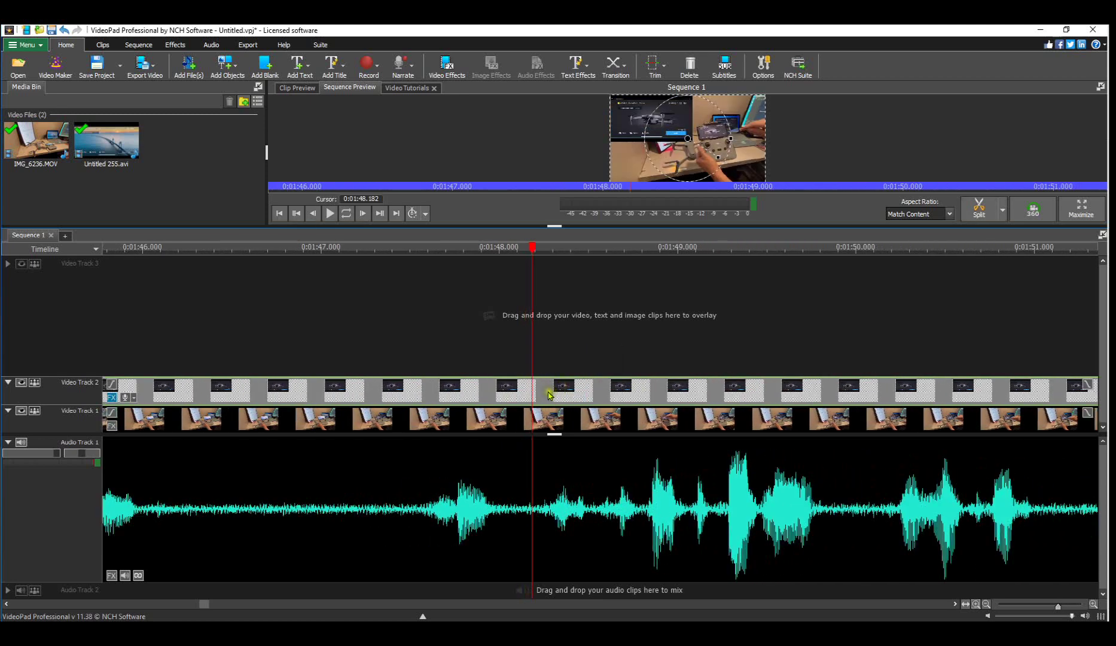
pyautogui.moveTo(546, 394); pyautogui.dragTo(684, 392)
pyautogui.scroll(-2, 561, 395)
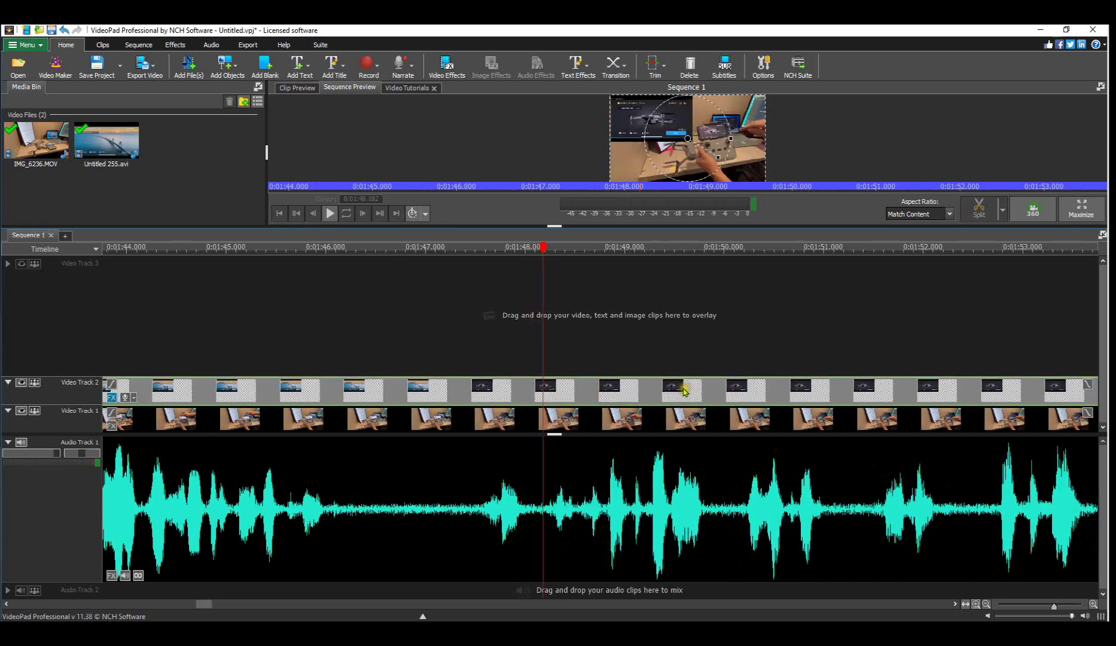
pyautogui.scroll(-2, 569, 392)
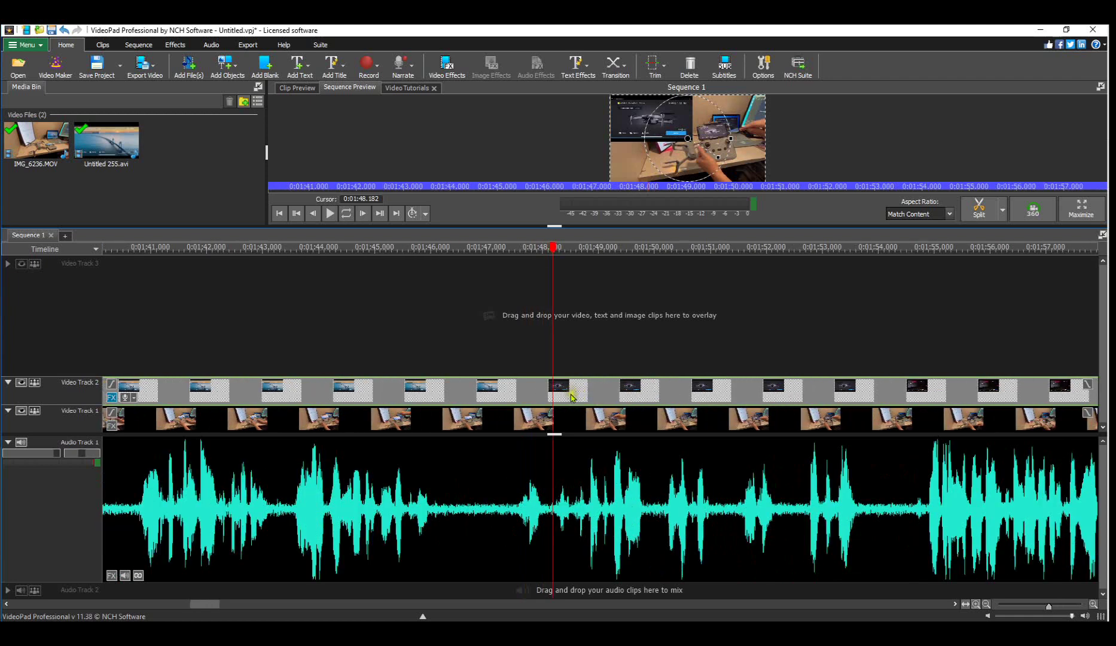
pyautogui.scroll(-2, 570, 392)
pyautogui.moveTo(584, 395); pyautogui.dragTo(646, 390)
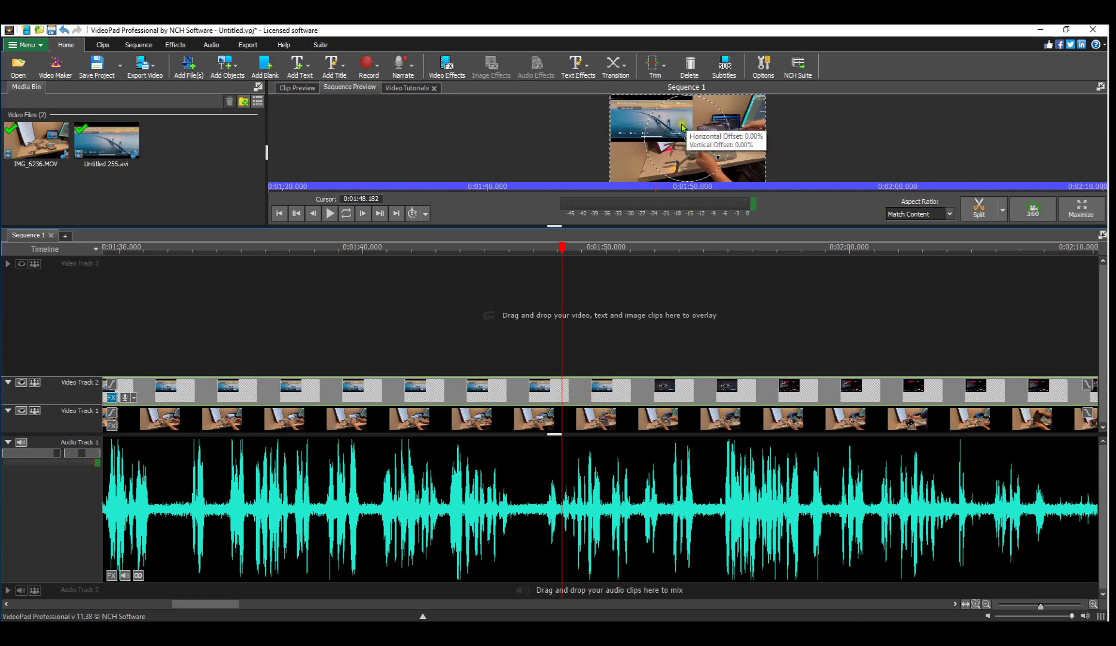
pyautogui.moveTo(595, 397); pyautogui.dragTo(567, 396)
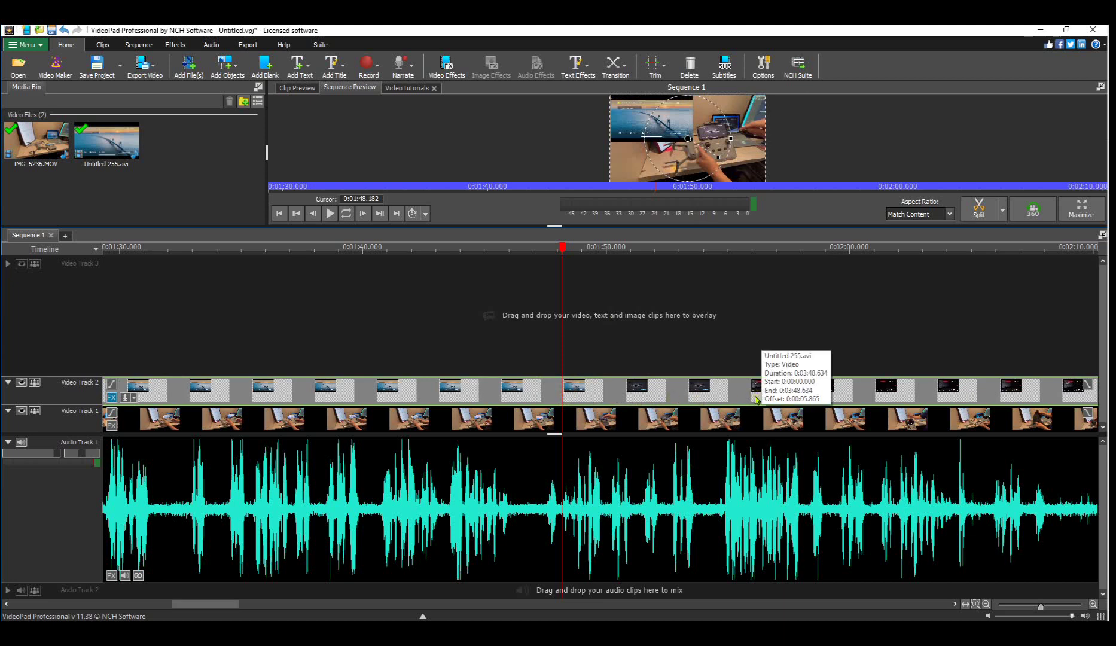
# - Shift IMG_6236.MOV with its audio about 1.7 s later and reposition the Untitled 255.avi overlay to start about 2.9 s into the sequence
pyautogui.moveTo(757, 399); pyautogui.dragTo(570, 401)
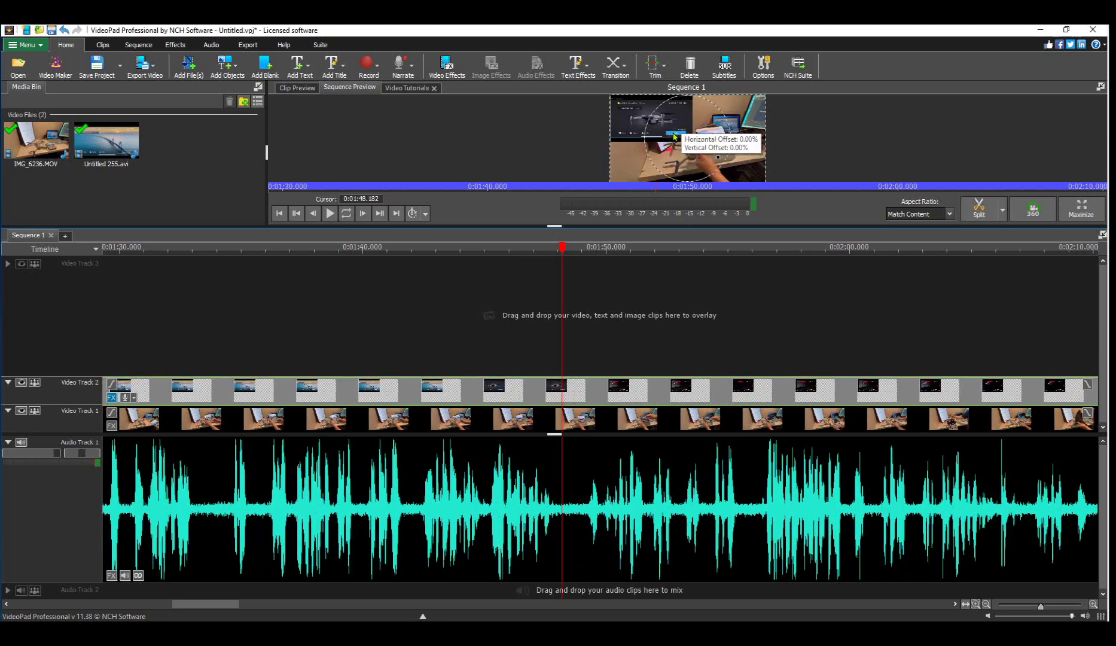
pyautogui.click(616, 336)
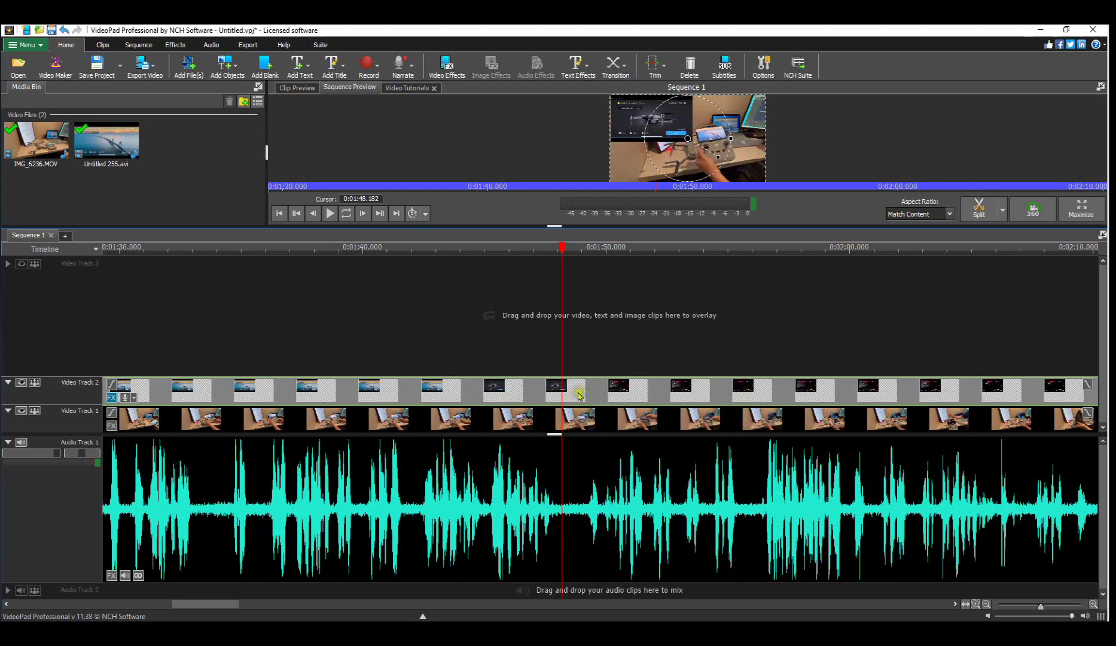
pyautogui.moveTo(571, 400); pyautogui.dragTo(597, 396)
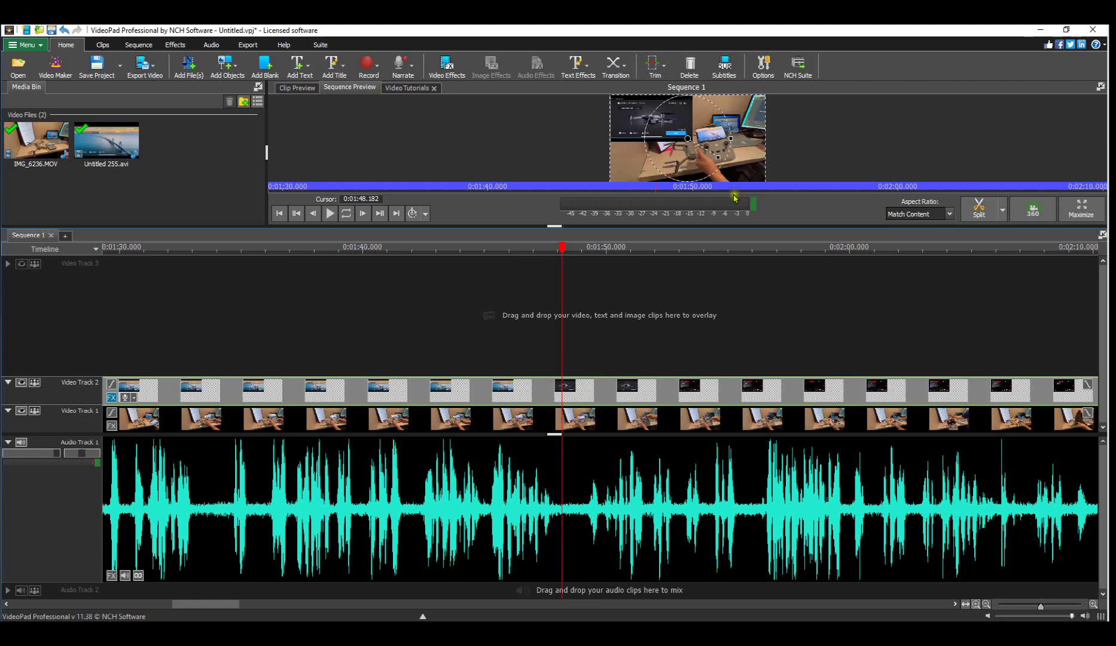
# - Place the playhead at 1:50.527 and move the Untitled 255.avi overlay later so that it starts about 7 s into the sequence
pyautogui.click(622, 345)
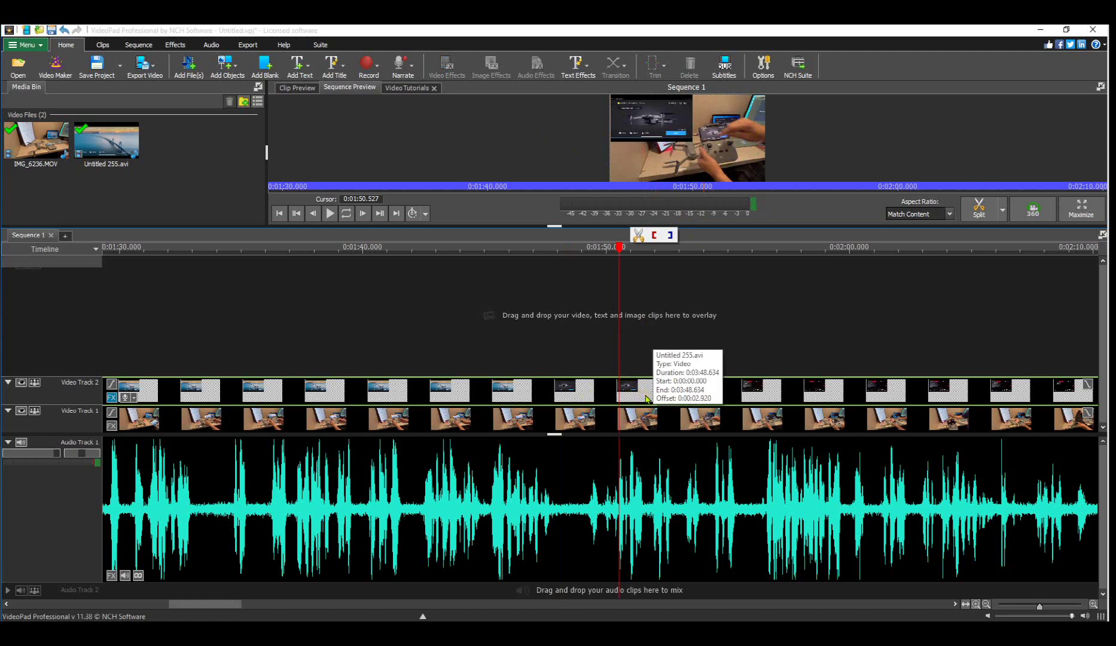
pyautogui.moveTo(647, 398); pyautogui.dragTo(715, 393)
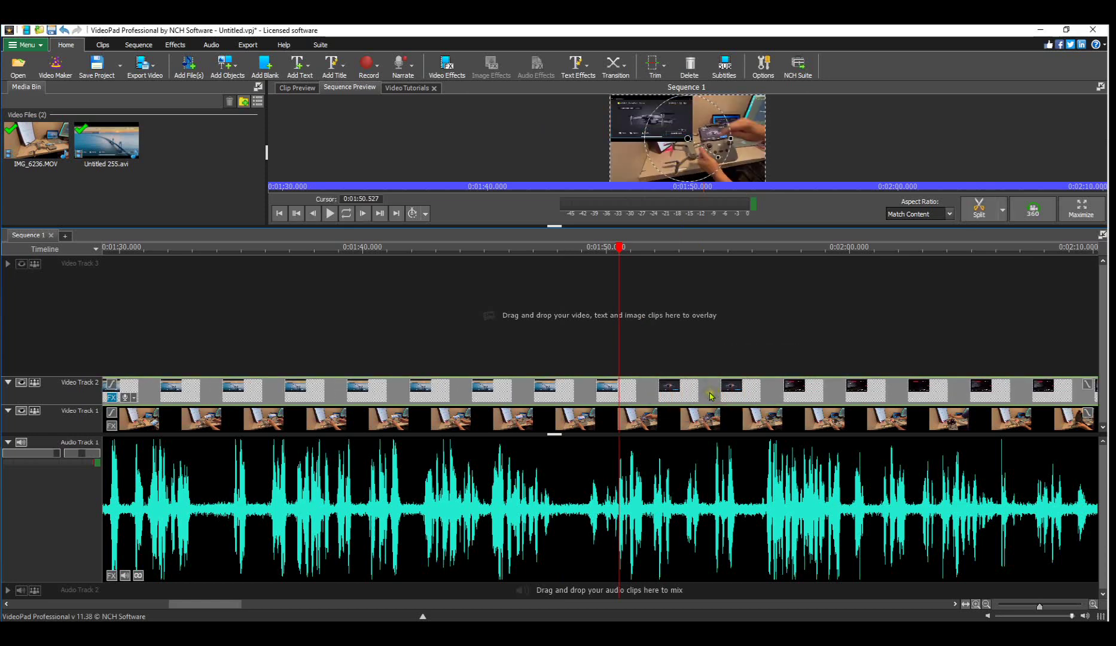
pyautogui.moveTo(711, 396); pyautogui.dragTo(700, 395)
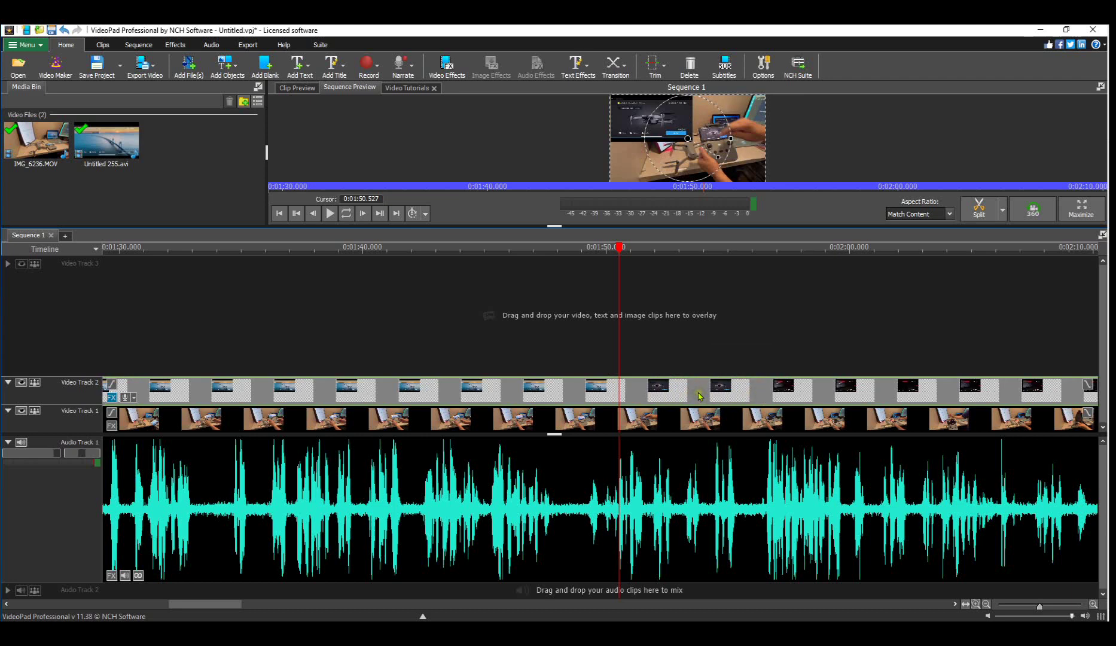
pyautogui.moveTo(698, 396); pyautogui.dragTo(704, 396)
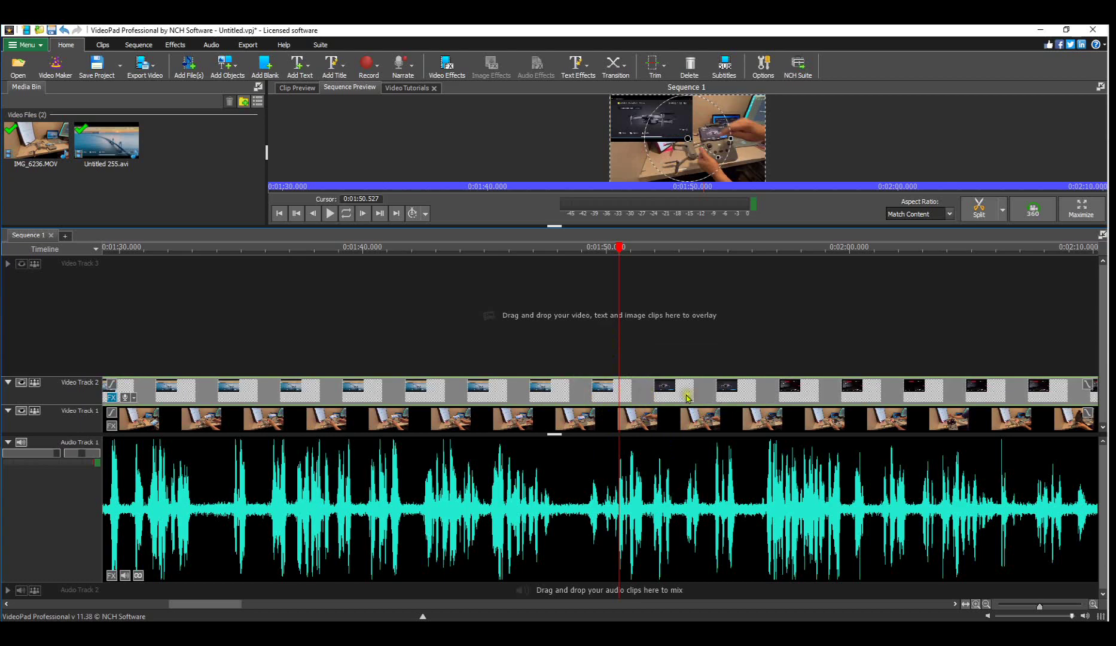
# - Nudge the Untitled 255.avi overlay slightly earlier in two small shifts while comparing both clips at 1:50.527
pyautogui.scroll(2, 686, 398)
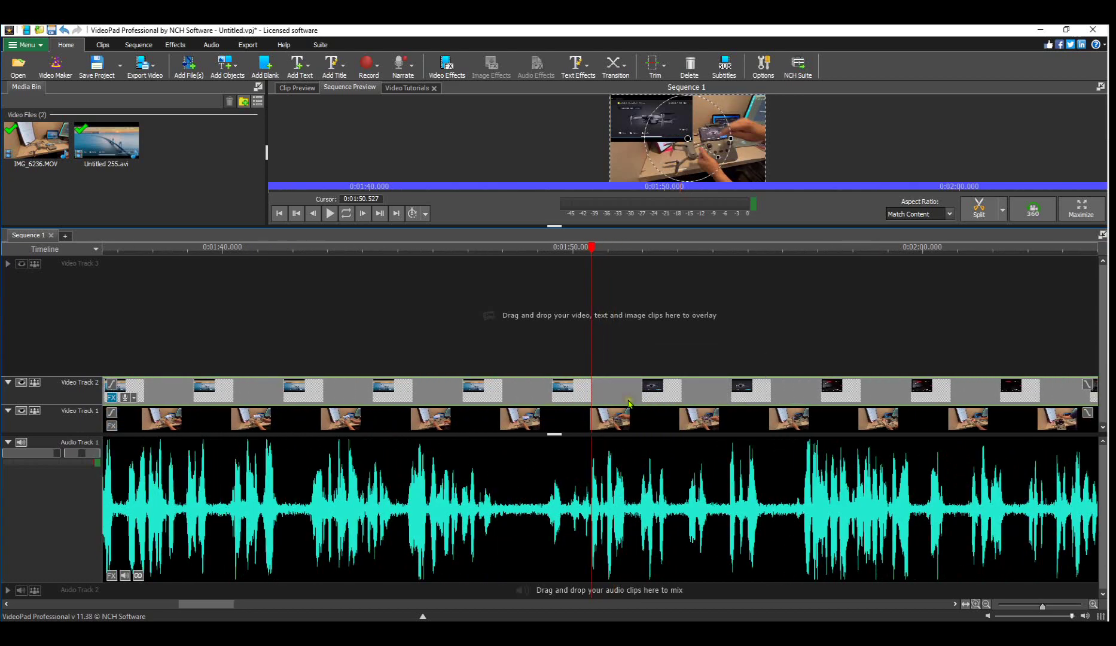
pyautogui.scroll(5, 634, 405)
pyautogui.scroll(2, 630, 404)
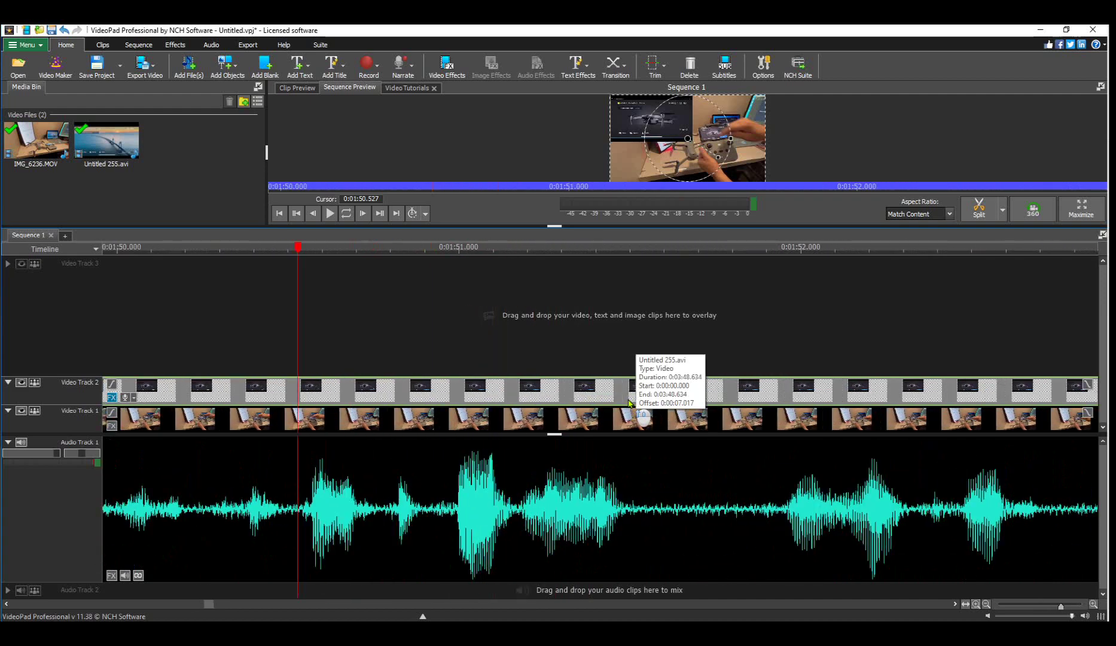
pyautogui.scroll(2, 247, 403)
pyautogui.scroll(2, 246, 403)
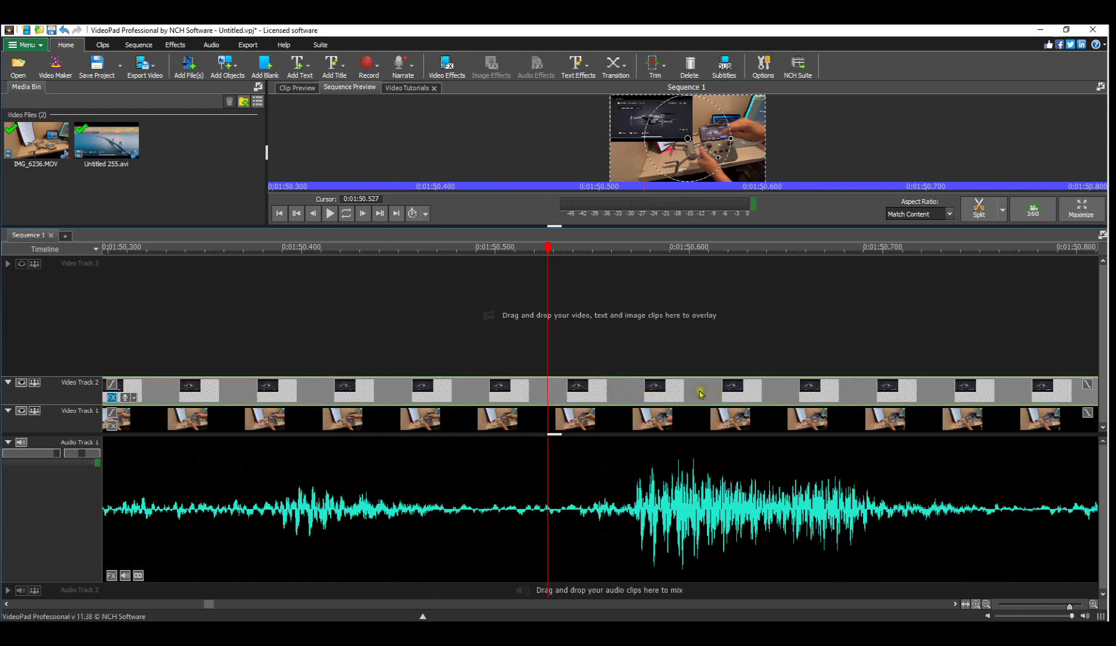
pyautogui.moveTo(701, 394)
pyautogui.mouseDown()
pyautogui.moveTo(684, 388)
pyautogui.moveTo(729, 392)
pyautogui.moveTo(695, 392)
pyautogui.moveTo(718, 392)
pyautogui.mouseUp()
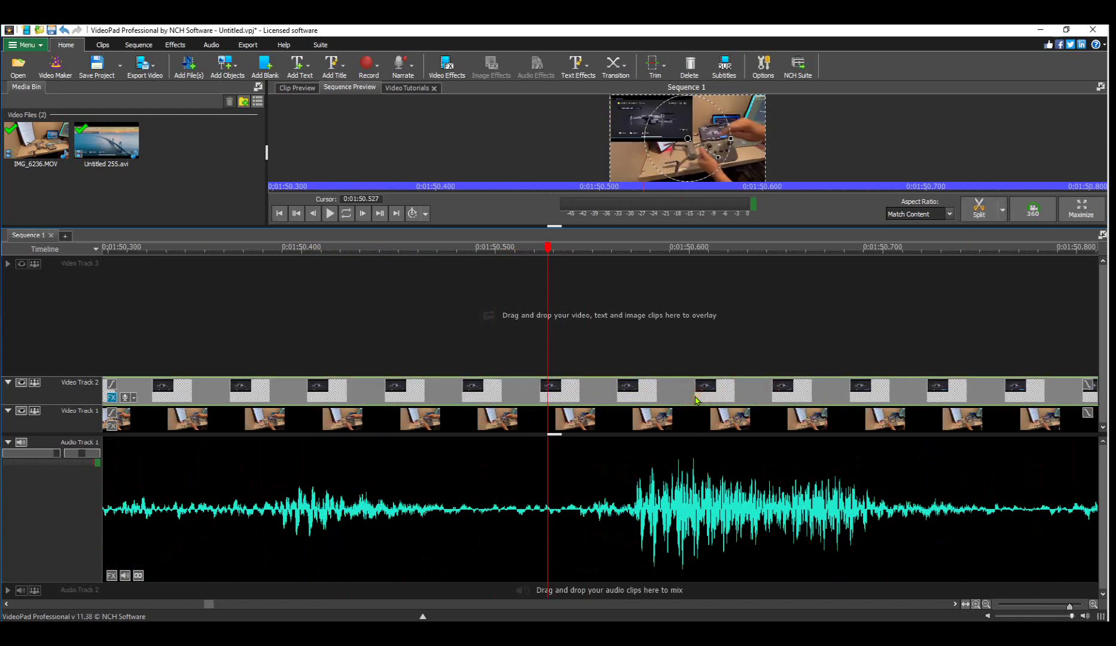
pyautogui.moveTo(841, 388); pyautogui.dragTo(655, 387)
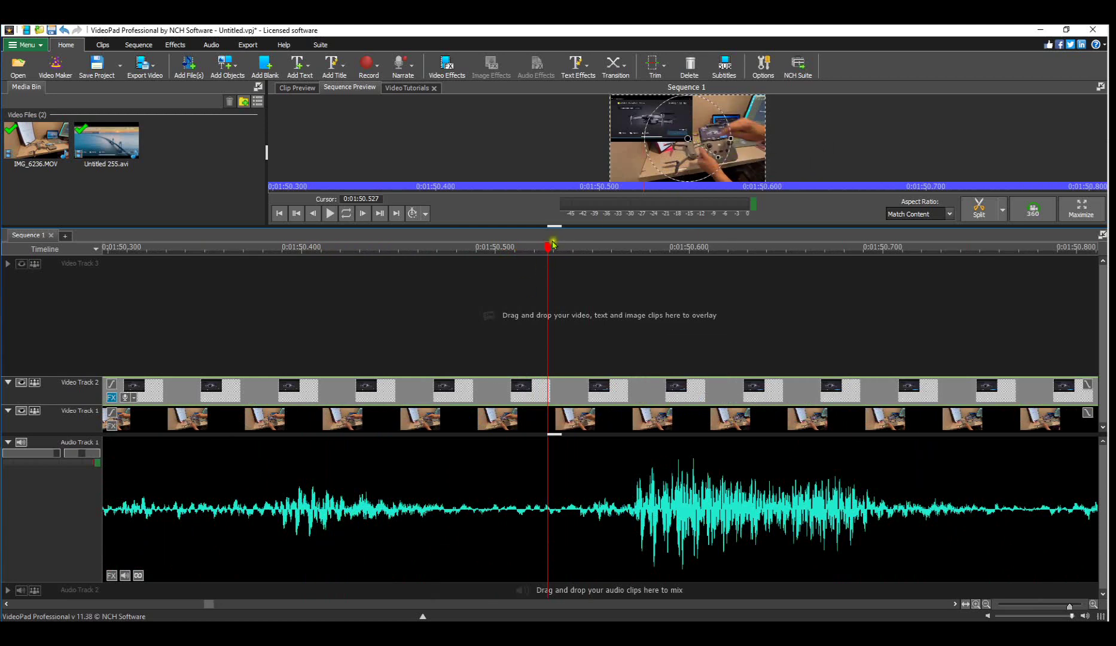
# - Place the playhead at 1:50.379 and play the sequence for a few seconds to check the synchronisation
pyautogui.moveTo(549, 248); pyautogui.dragTo(454, 262)
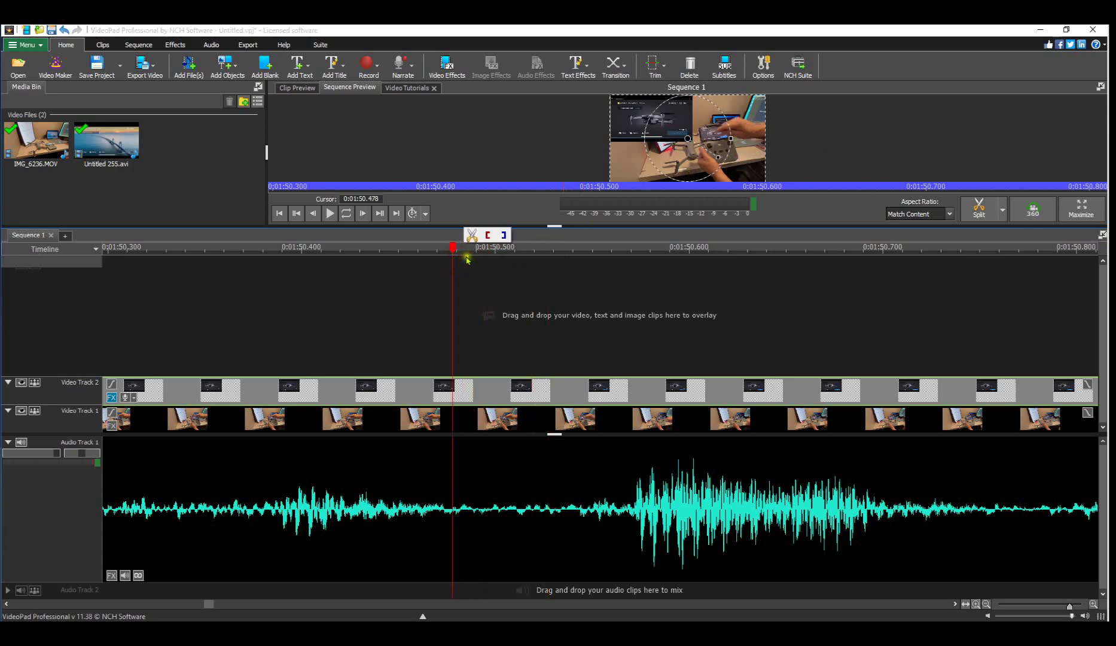
pyautogui.scroll(-2, 511, 342)
pyautogui.scroll(-2, 513, 343)
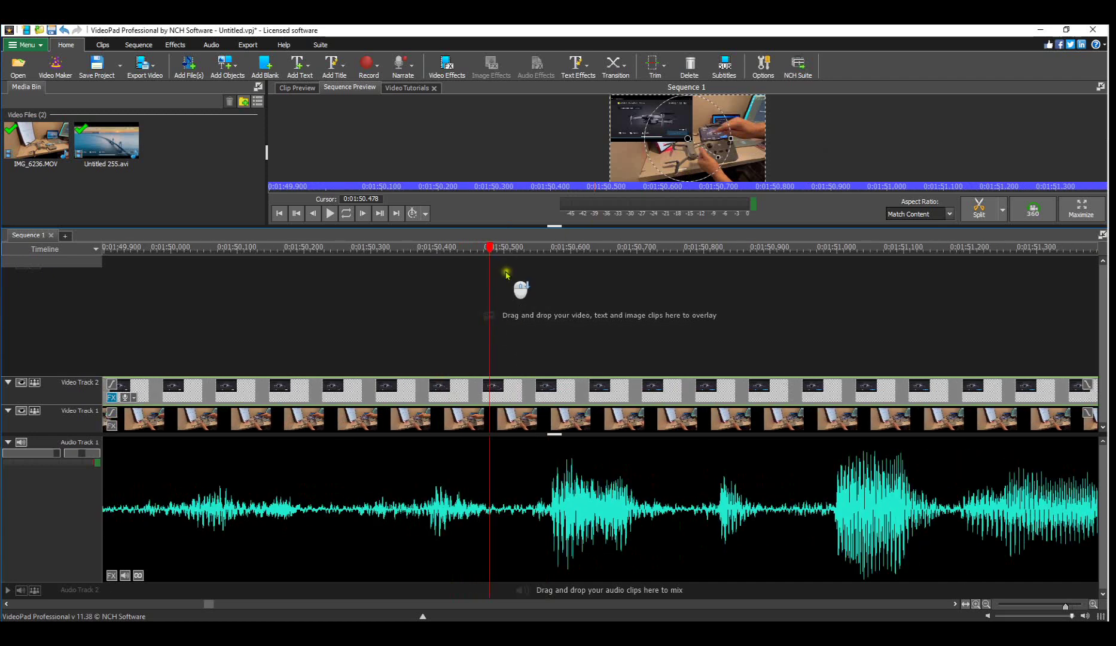
pyautogui.moveTo(490, 246); pyautogui.dragTo(424, 263)
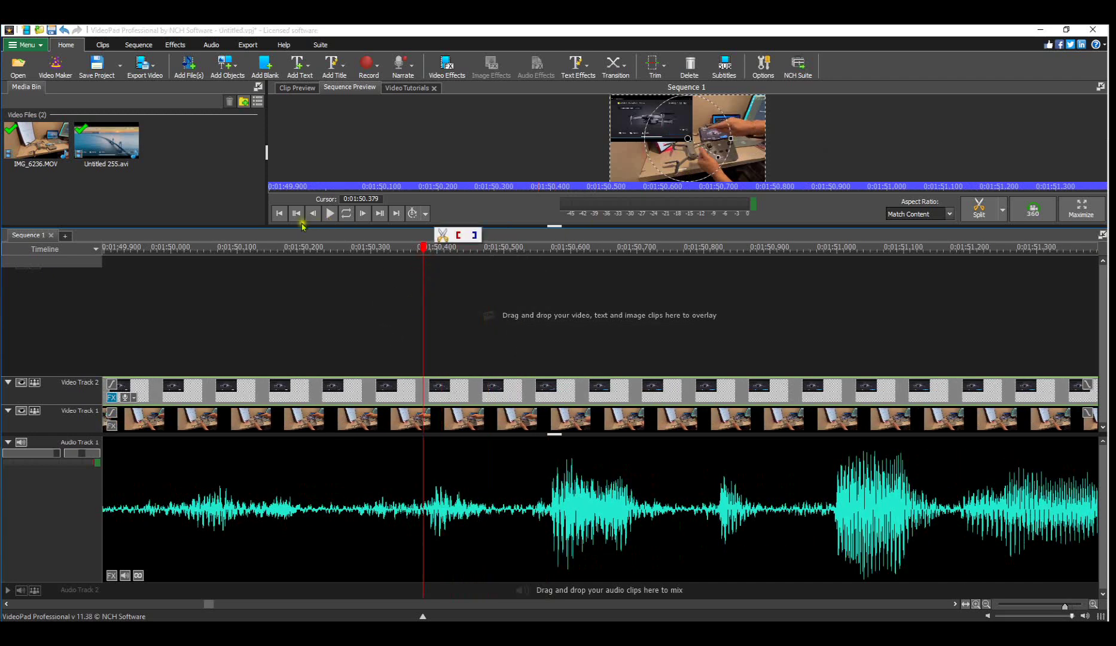
pyautogui.click(324, 213)
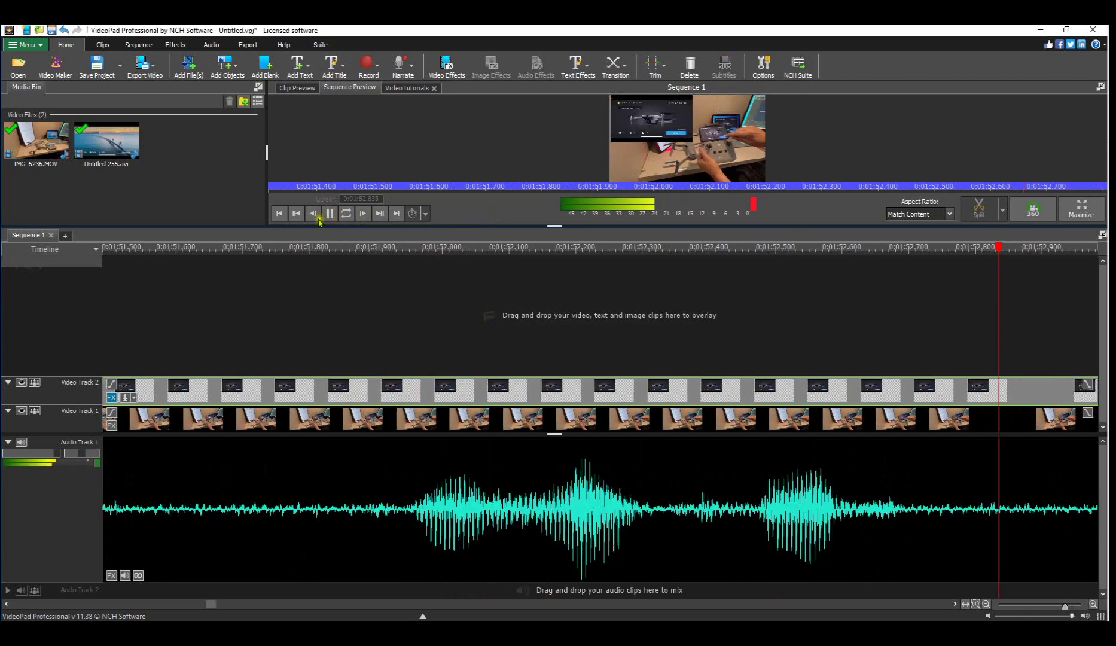
pyautogui.click(328, 214)
# - Replay the sequence from shortly before 1:48 to about 1:52.8 to compare the overlay with the main clip
pyautogui.scroll(-2, 487, 412)
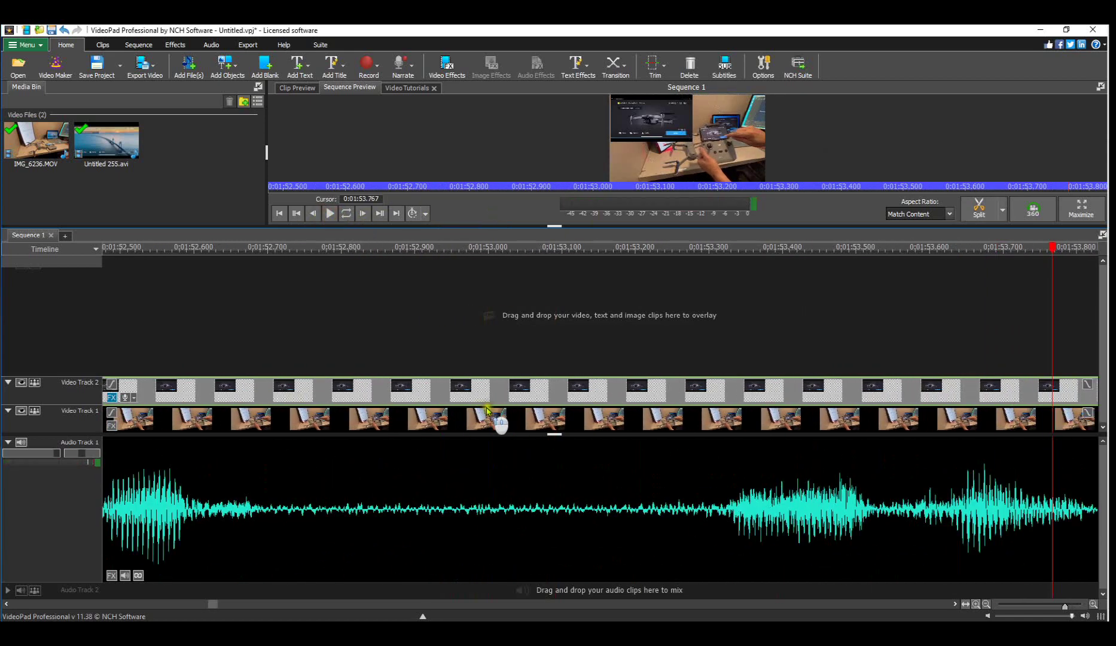
pyautogui.scroll(-3, 488, 411)
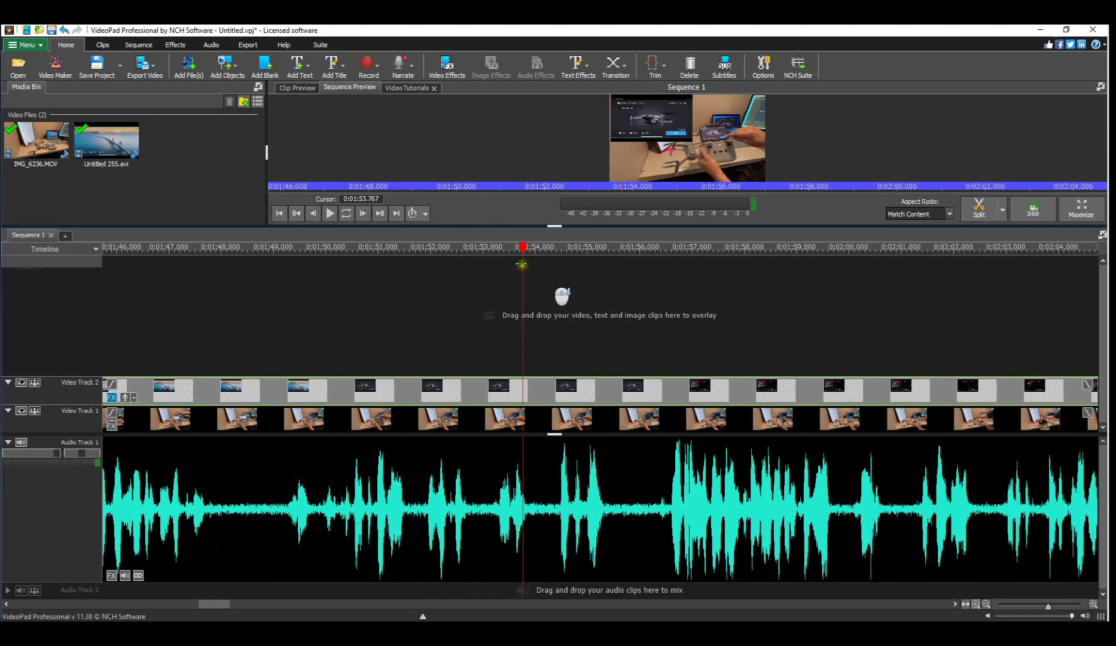
pyautogui.moveTo(522, 256); pyautogui.dragTo(181, 290)
pyautogui.click(330, 214)
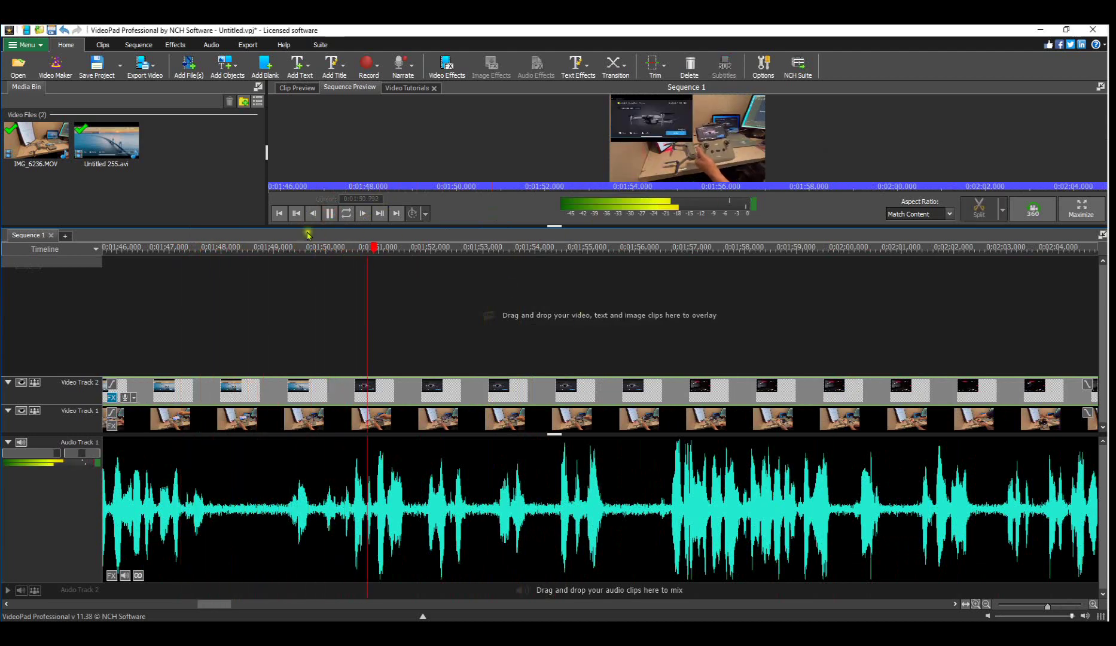
pyautogui.click(330, 214)
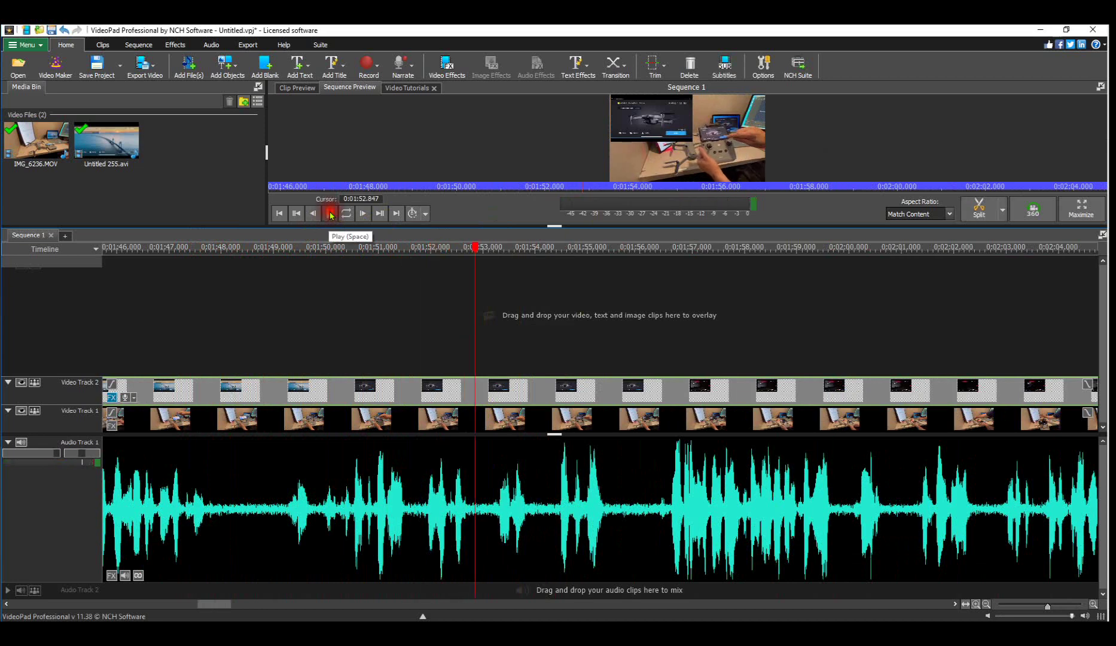
# - Place the playhead at 1:48.784 and move the Untitled 255.avi overlay earlier so that it starts about 6.3 s into the sequence
pyautogui.moveTo(479, 247); pyautogui.dragTo(263, 250)
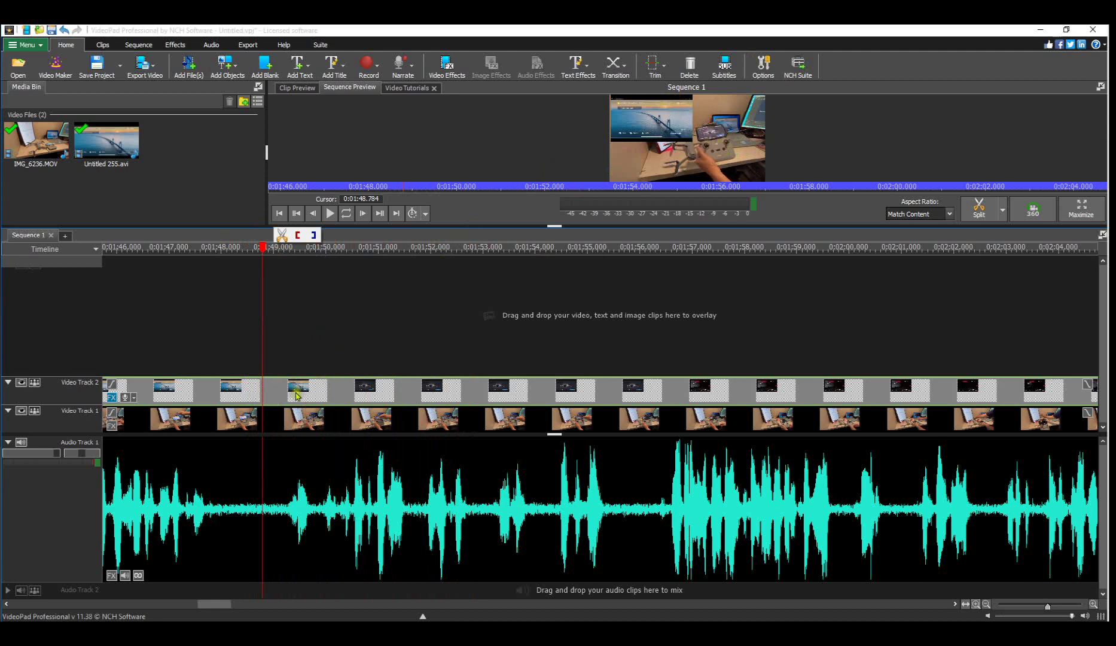
pyautogui.moveTo(293, 398)
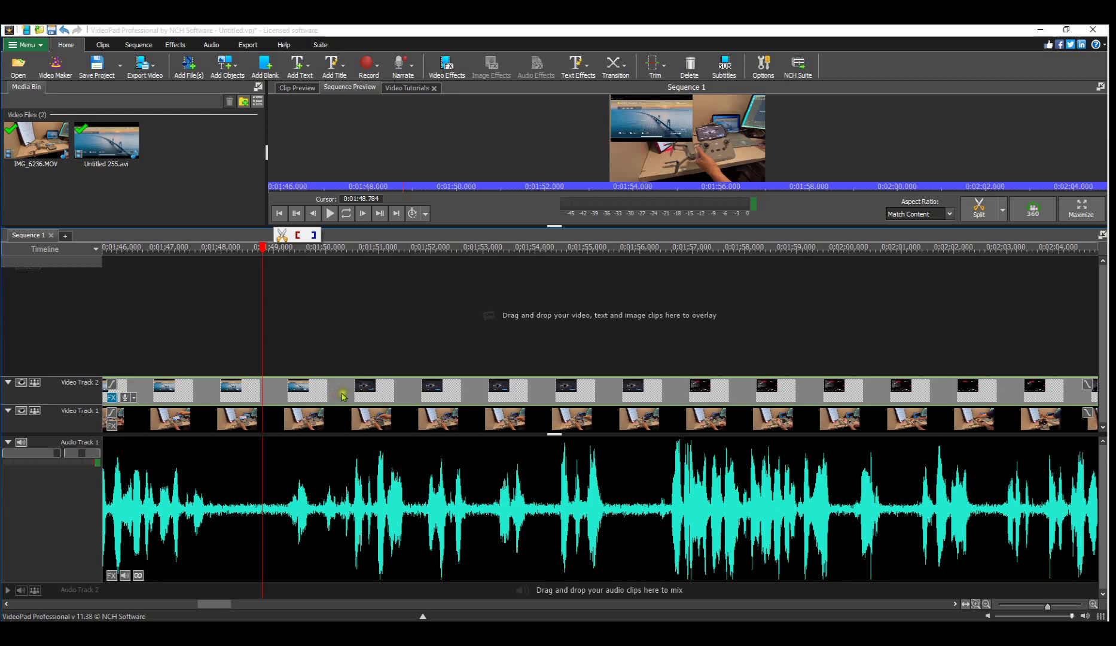
pyautogui.click(333, 398)
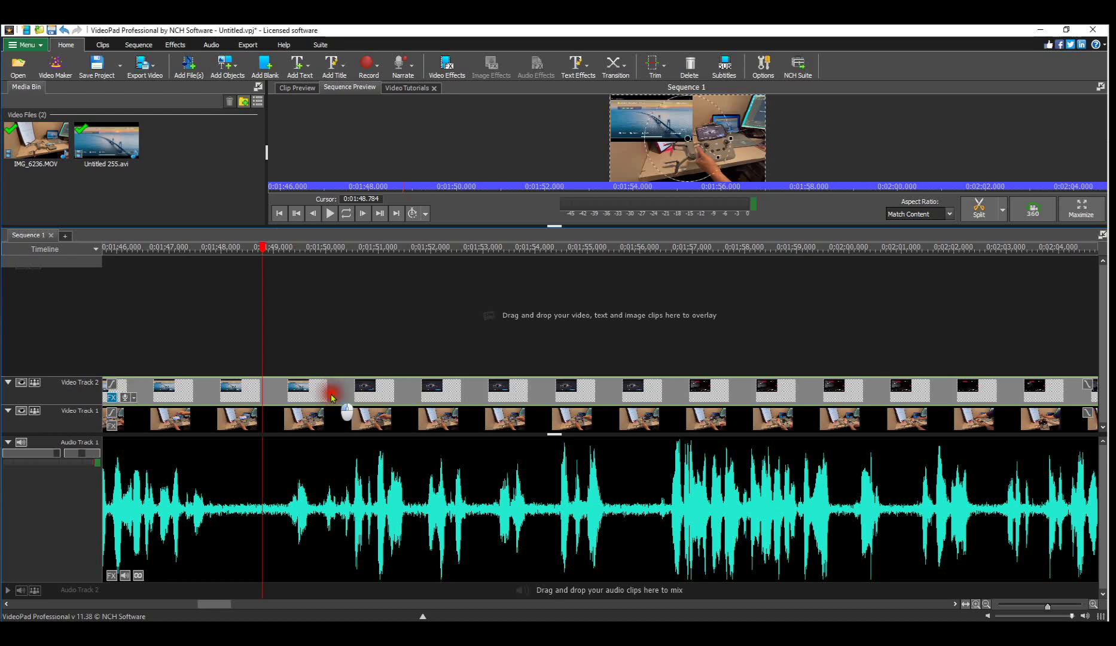
pyautogui.moveTo(333, 398); pyautogui.dragTo(322, 398)
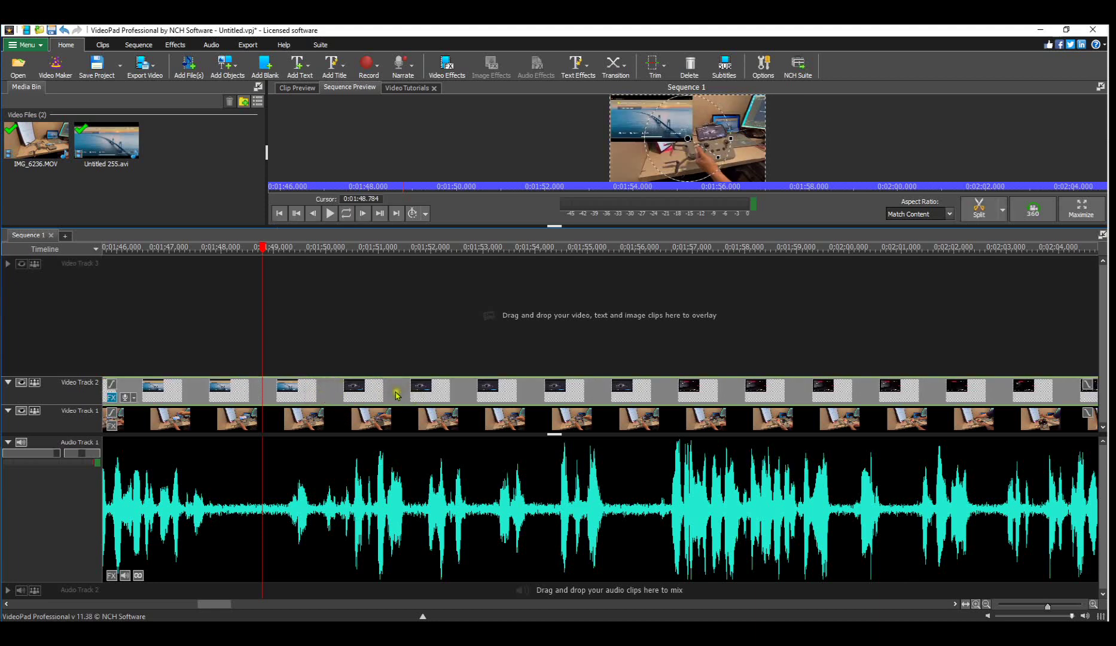
pyautogui.moveTo(397, 395); pyautogui.dragTo(378, 394)
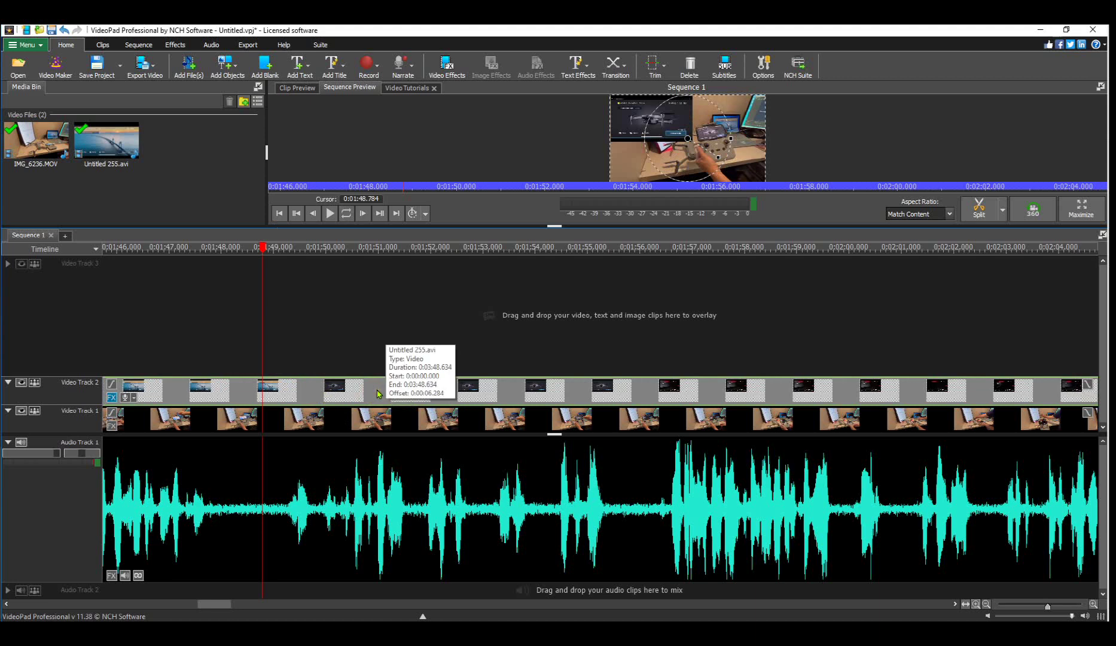
pyautogui.moveTo(378, 393); pyautogui.dragTo(379, 391)
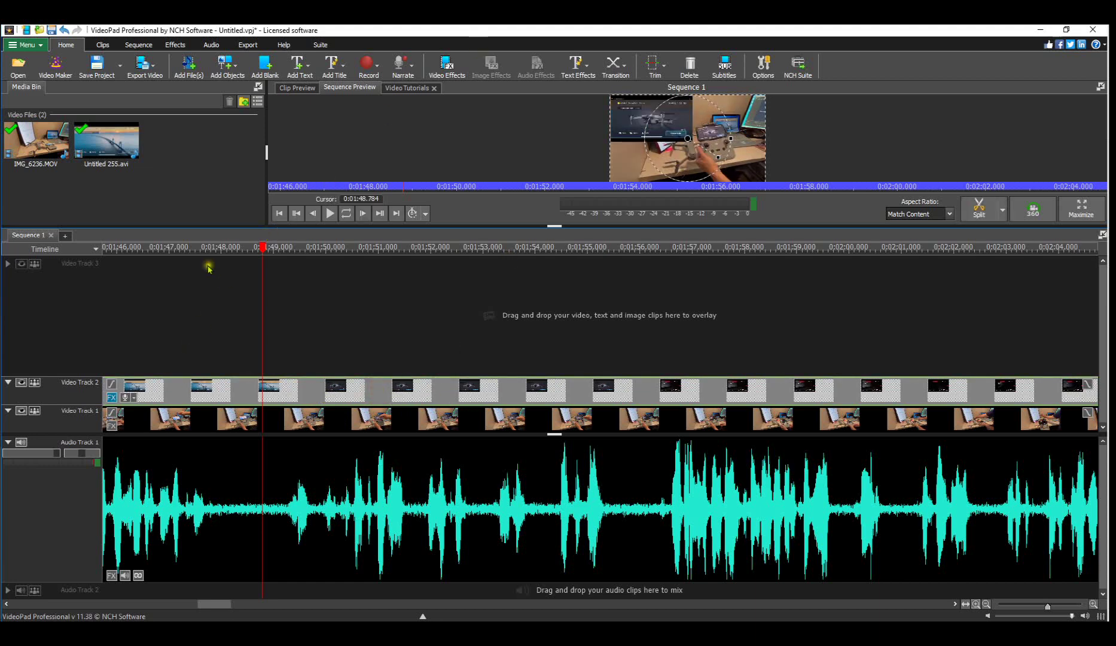
# - Play the sequence from 1:47.363 to about 1:59.9 to check the overlay's new timing
pyautogui.moveTo(261, 246); pyautogui.dragTo(189, 248)
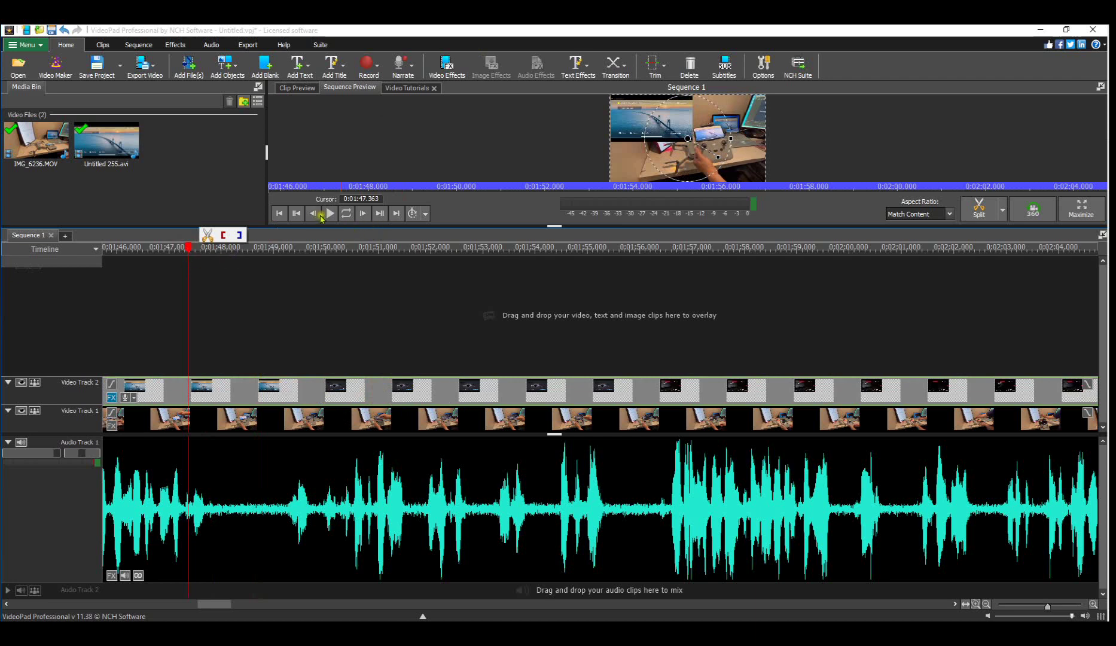
pyautogui.click(330, 214)
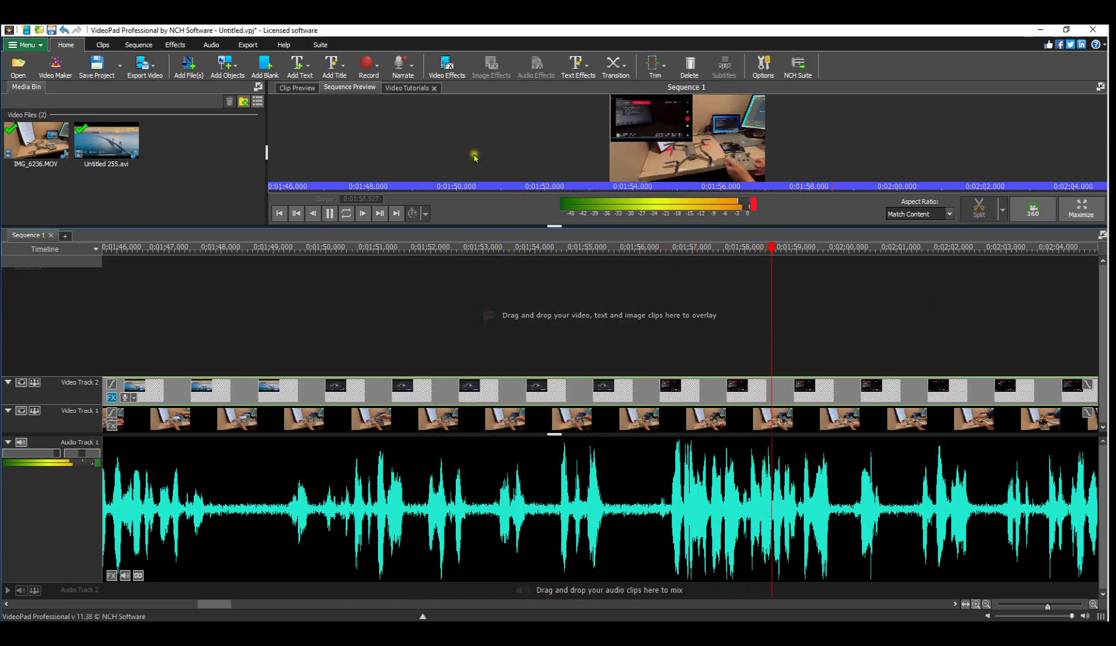
pyautogui.click(330, 214)
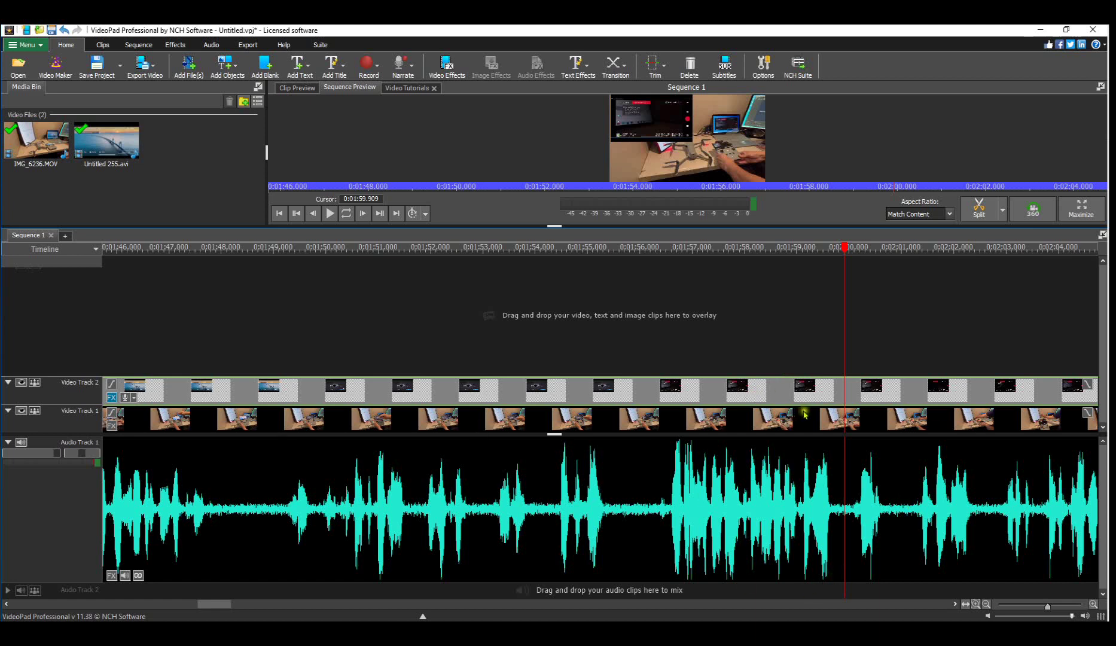
# - Examine the overlay's offset and its alignment with IMG_6236.MOV around 1:59.909, in close detail and across the whole sequence
pyautogui.moveTo(864, 397)
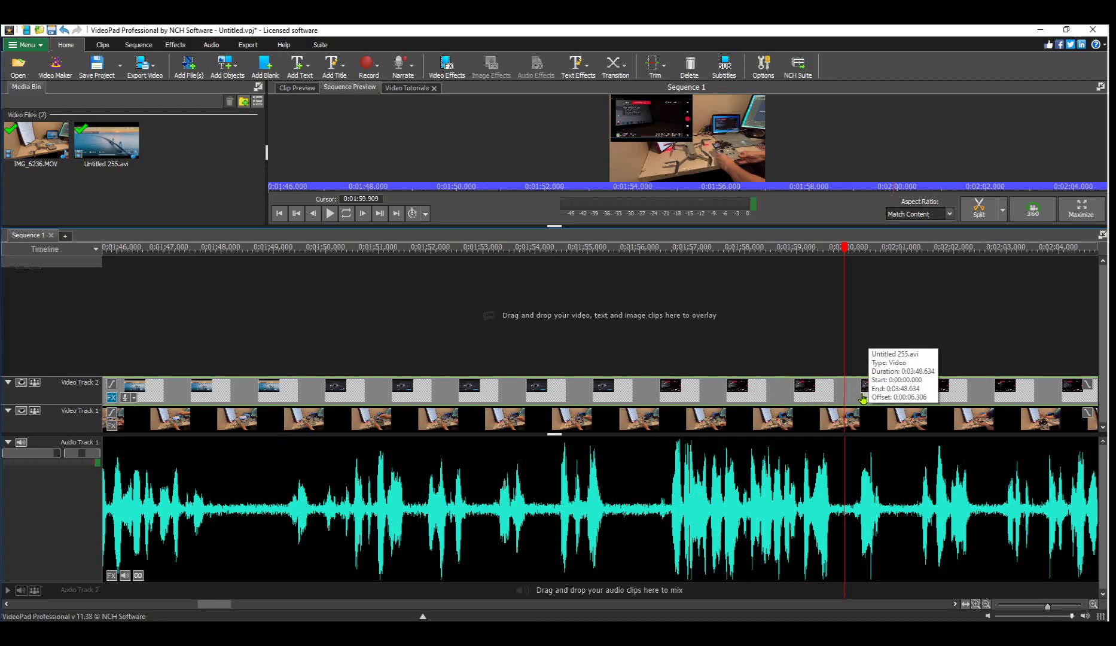
pyautogui.scroll(5, 863, 397)
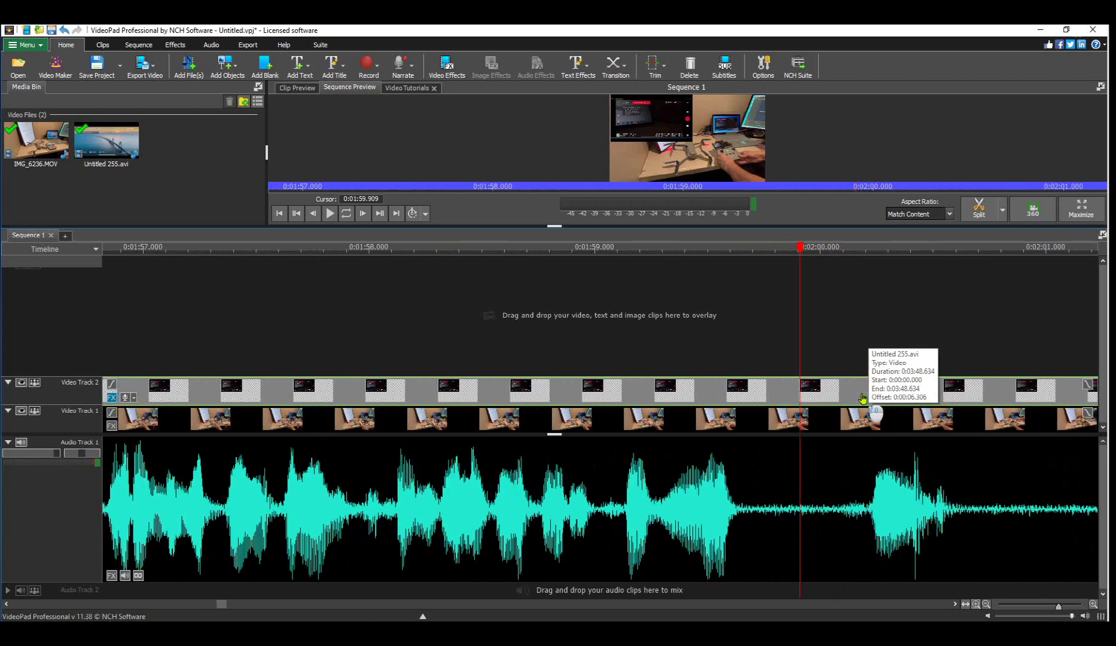
pyautogui.scroll(6, 863, 397)
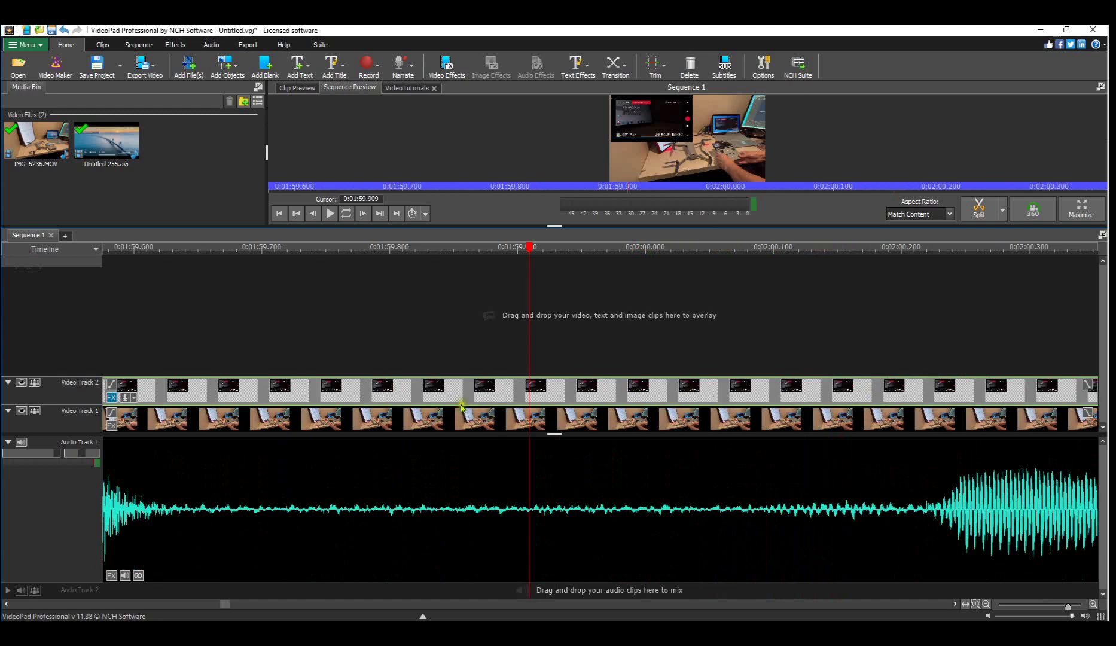
pyautogui.click(503, 393)
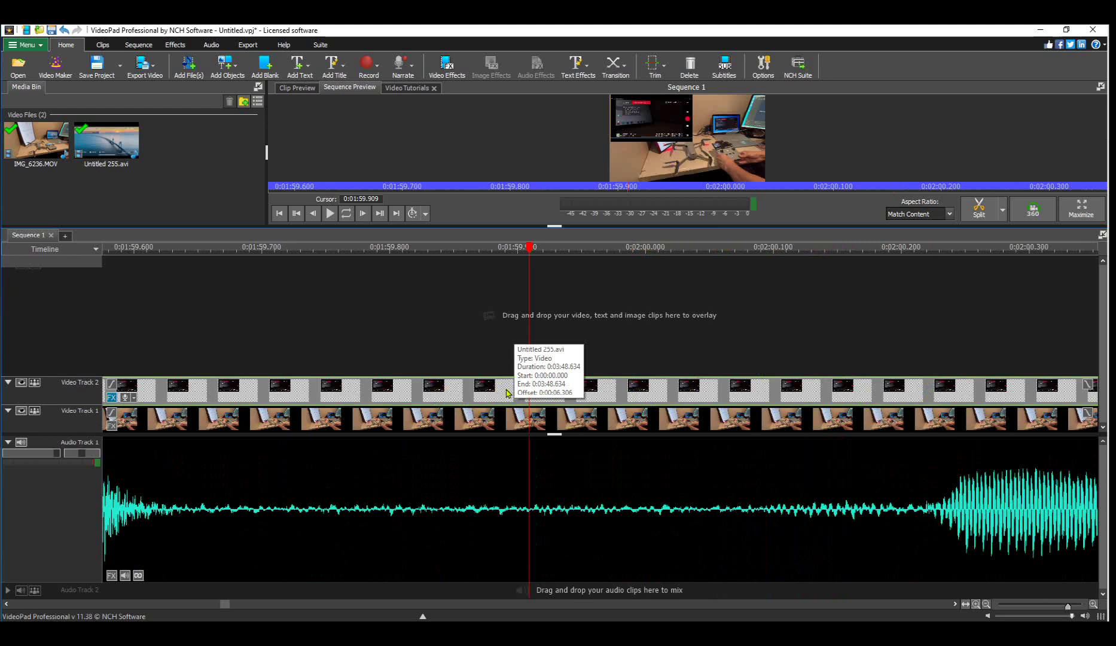
pyautogui.scroll(6, 506, 392)
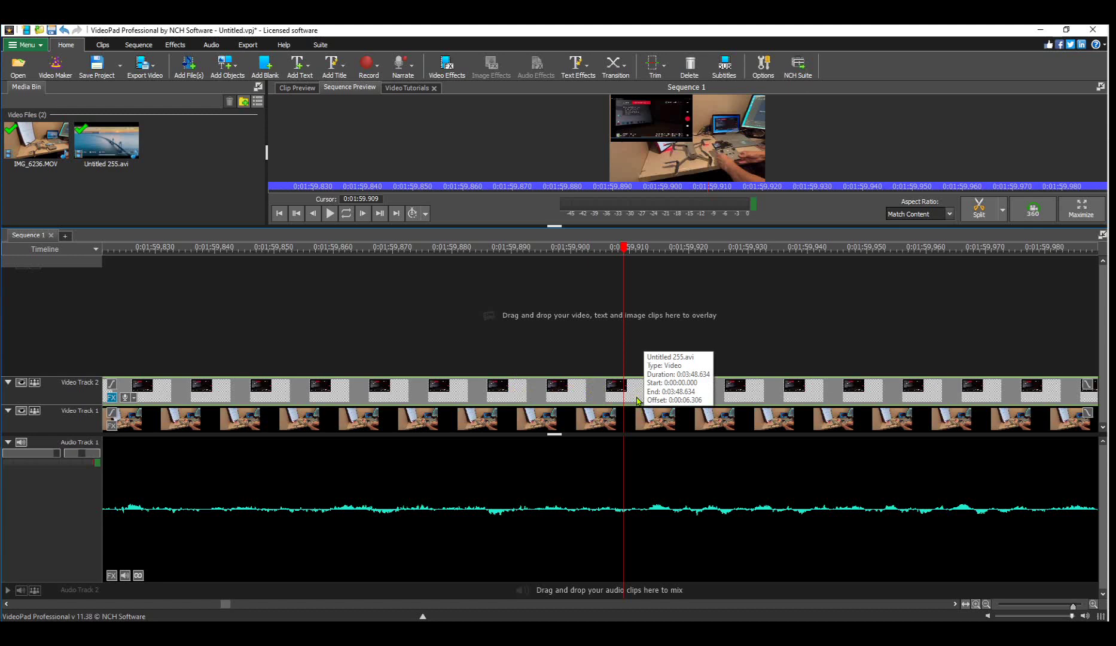
pyautogui.scroll(-4, 637, 399)
pyautogui.scroll(-4, 637, 400)
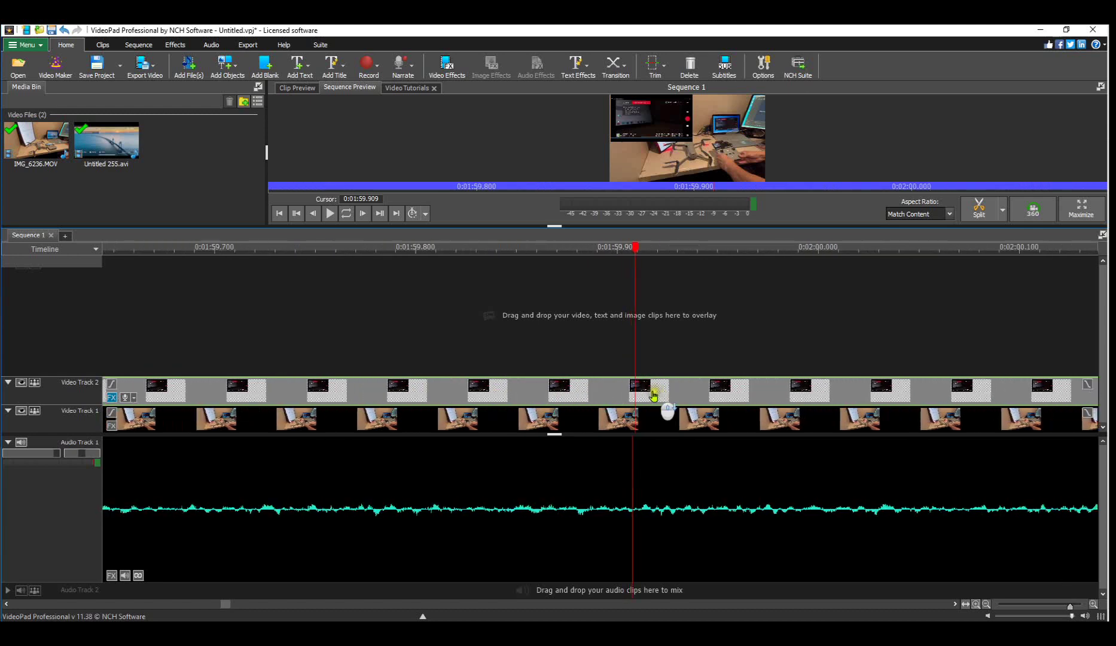
pyautogui.scroll(-2, 631, 402)
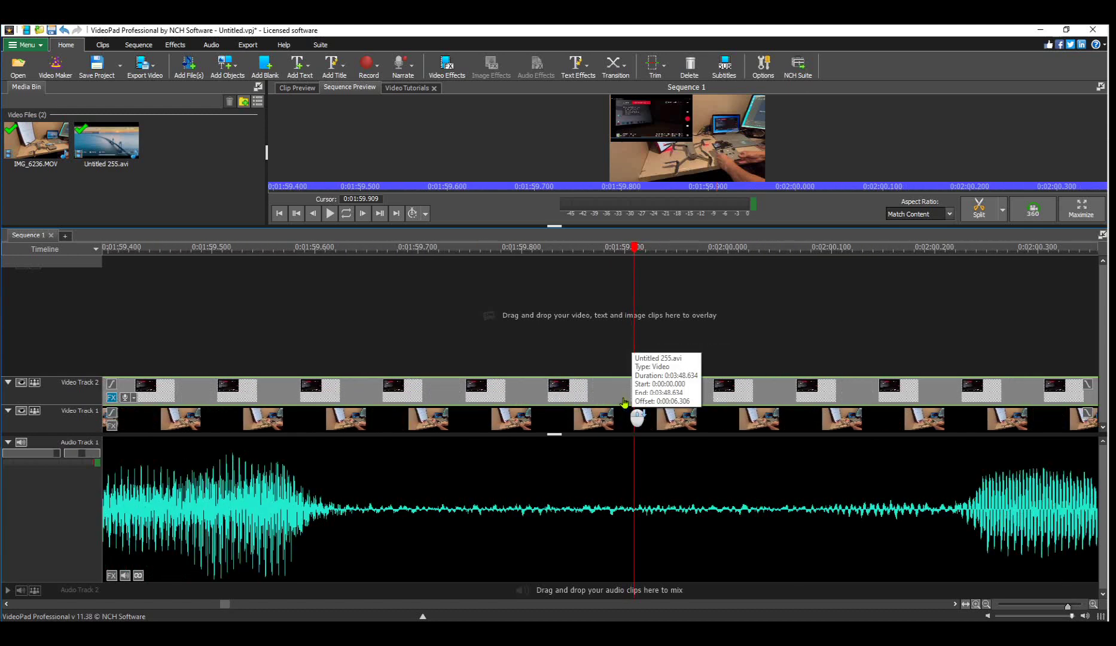
pyautogui.scroll(-4, 603, 380)
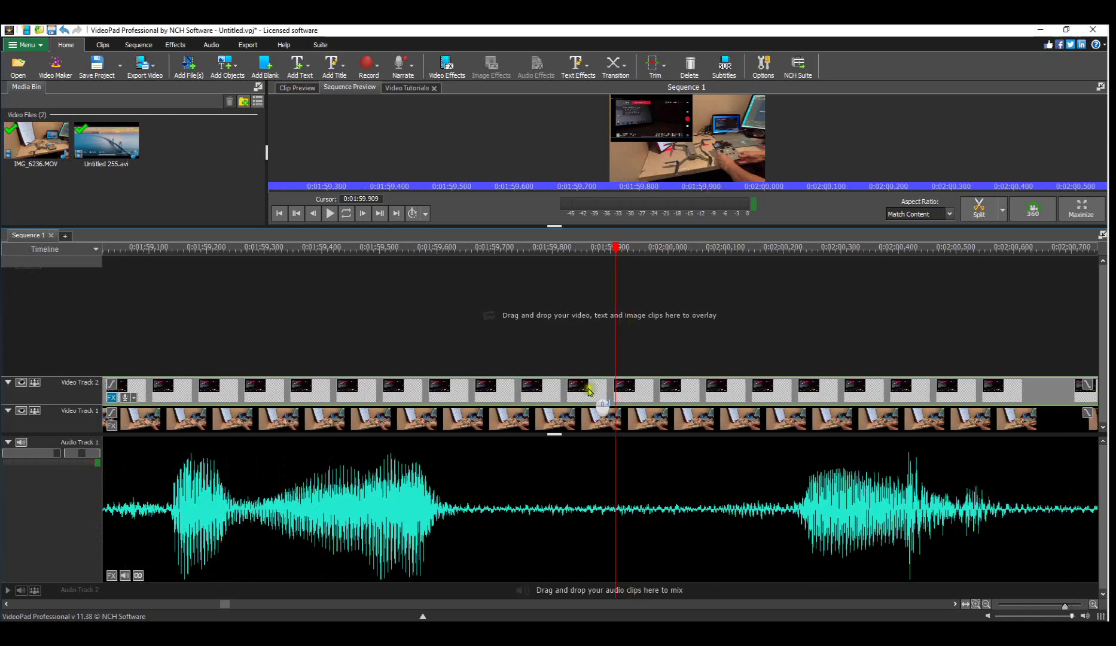
pyautogui.scroll(-8, 589, 392)
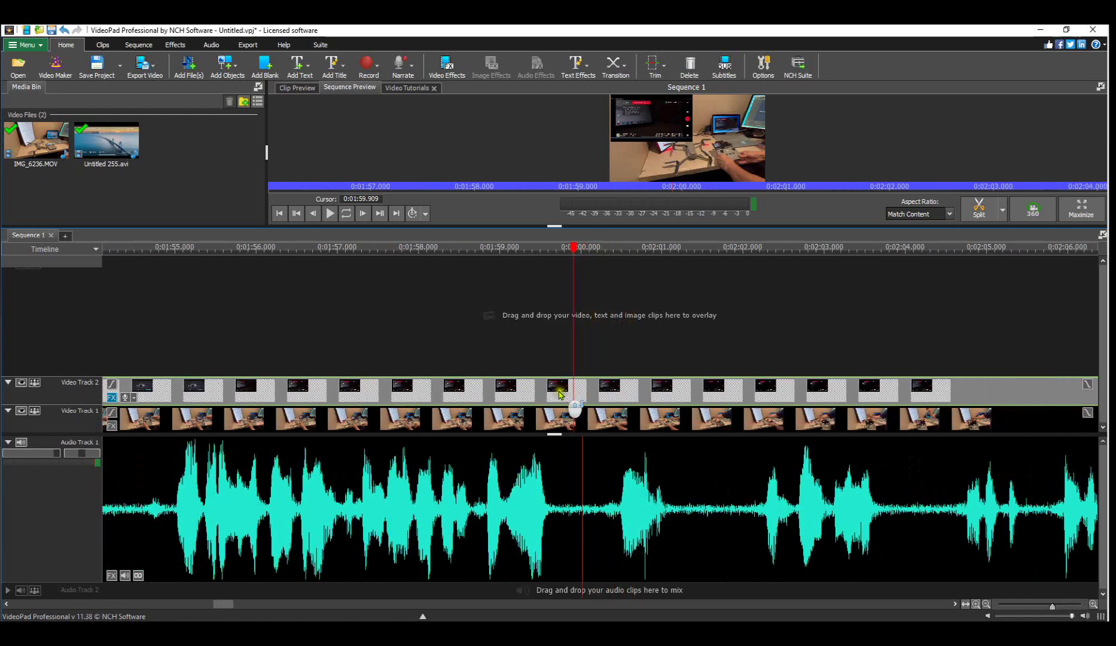
pyautogui.scroll(-8, 521, 392)
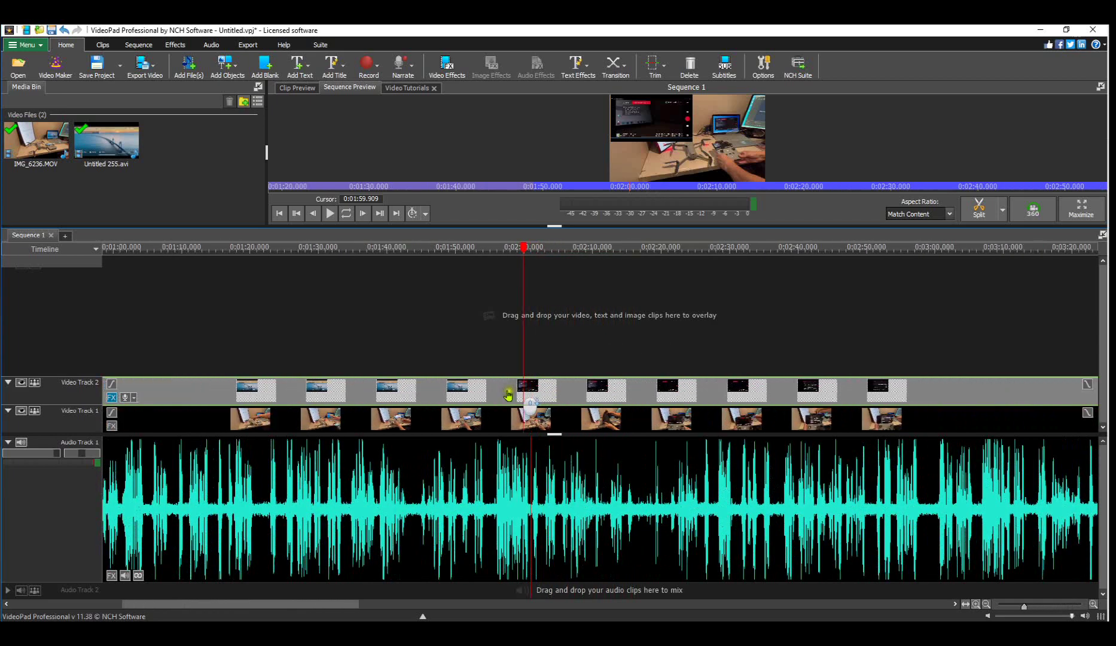
pyautogui.scroll(-2, 454, 395)
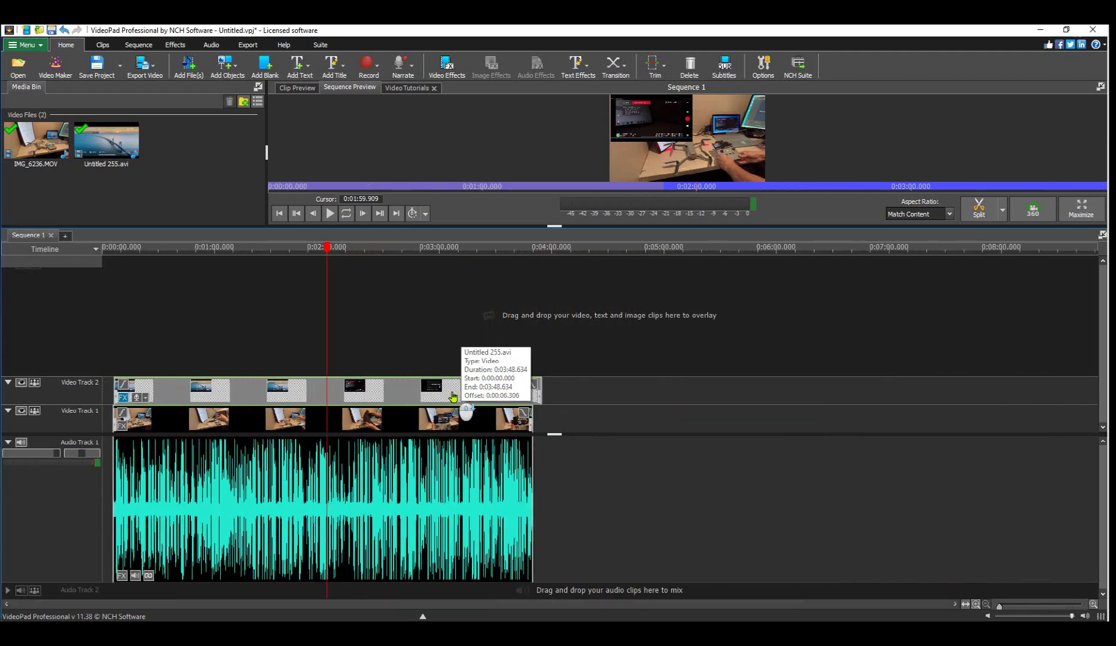